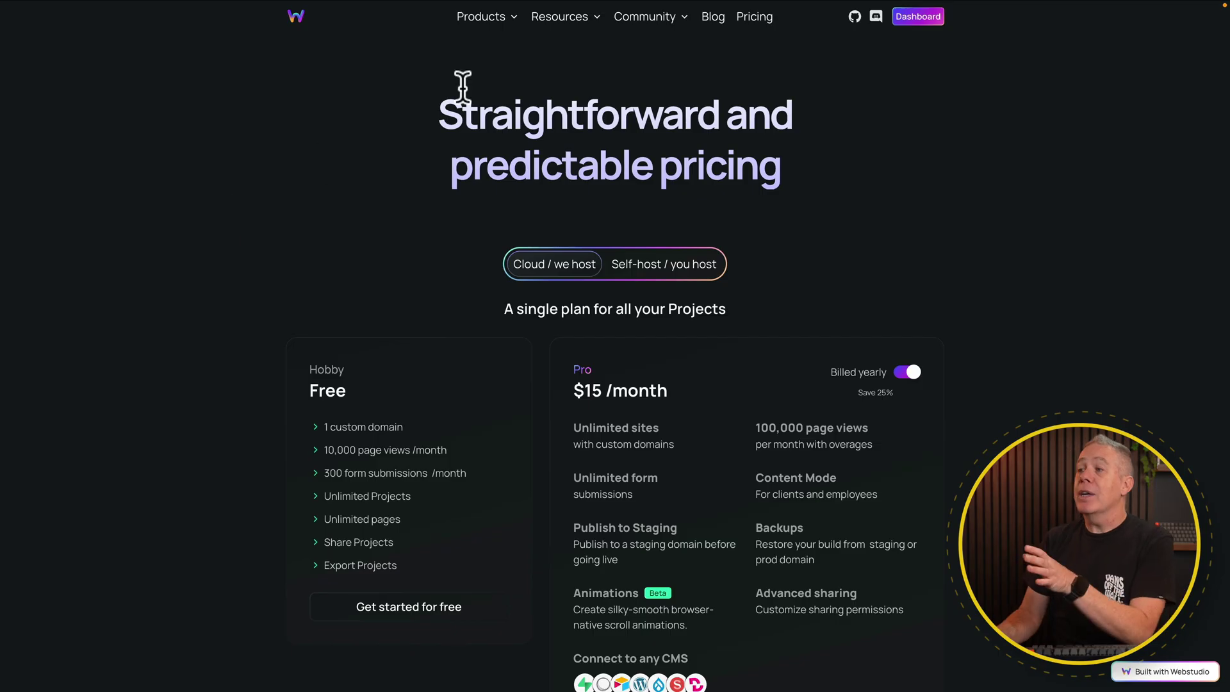
# - Switch the pricing page to the self-hosted plans and scroll through them
pyautogui.click(666, 264)
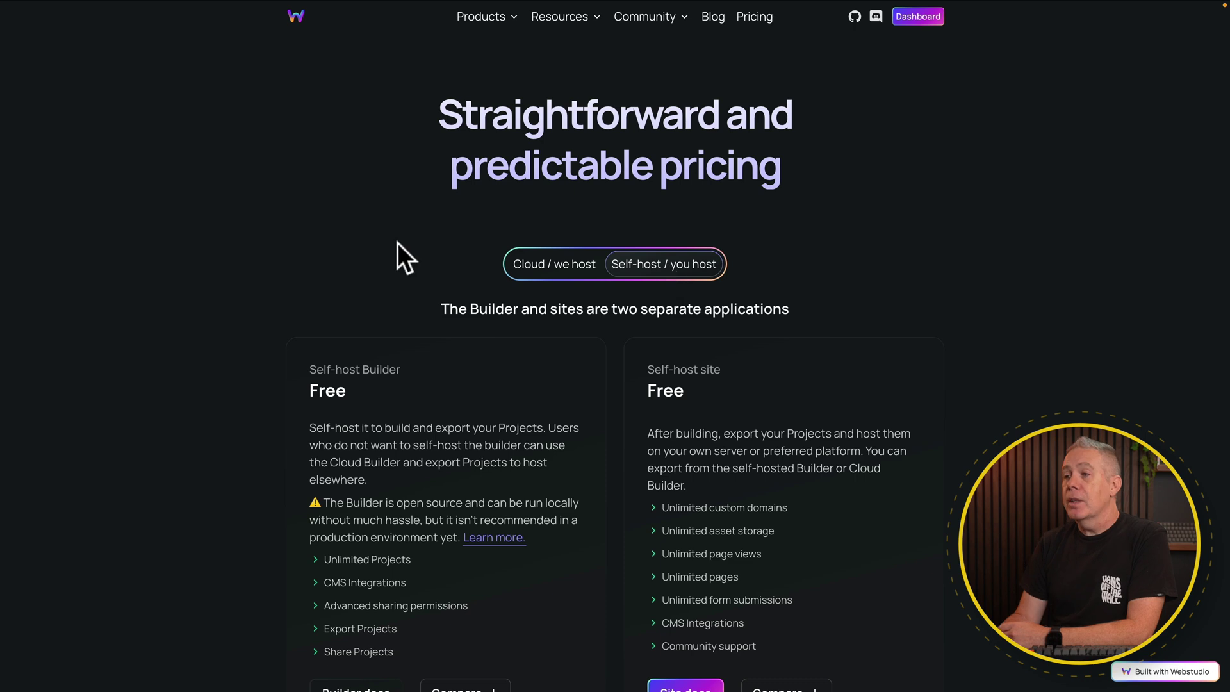
pyautogui.scroll(-1, 156, 357)
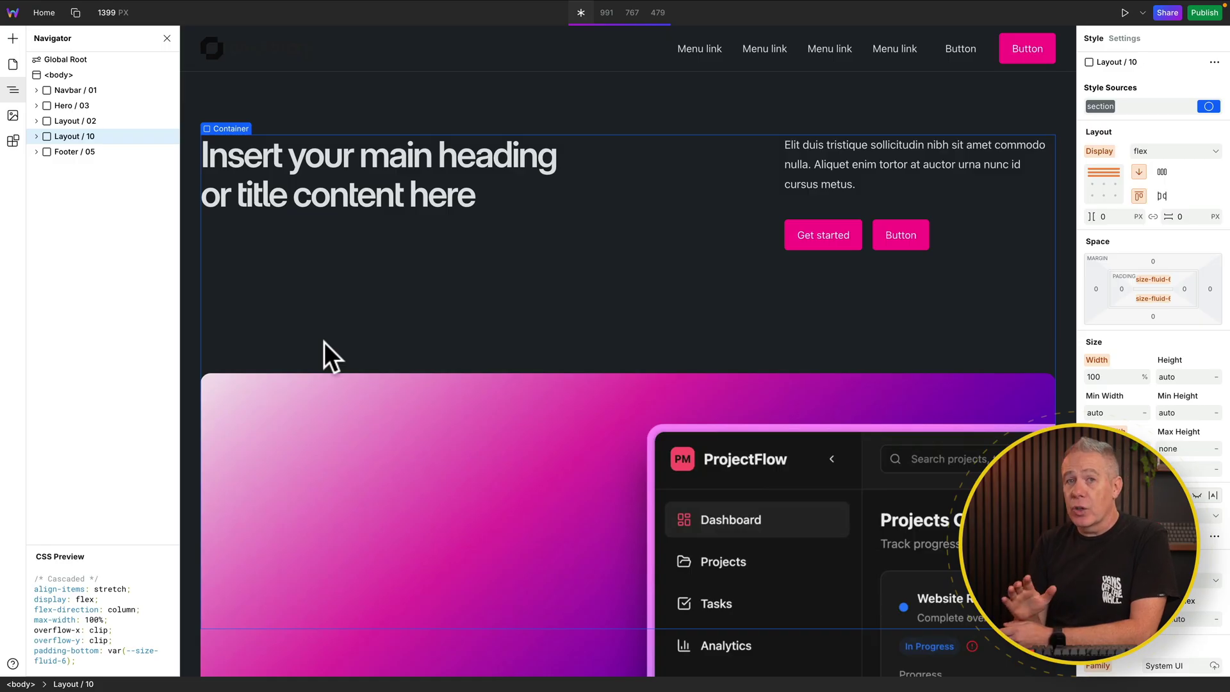
# - Scroll the template page down to the footer and back, then open the Marketplace
pyautogui.scroll(-10, 324, 343)
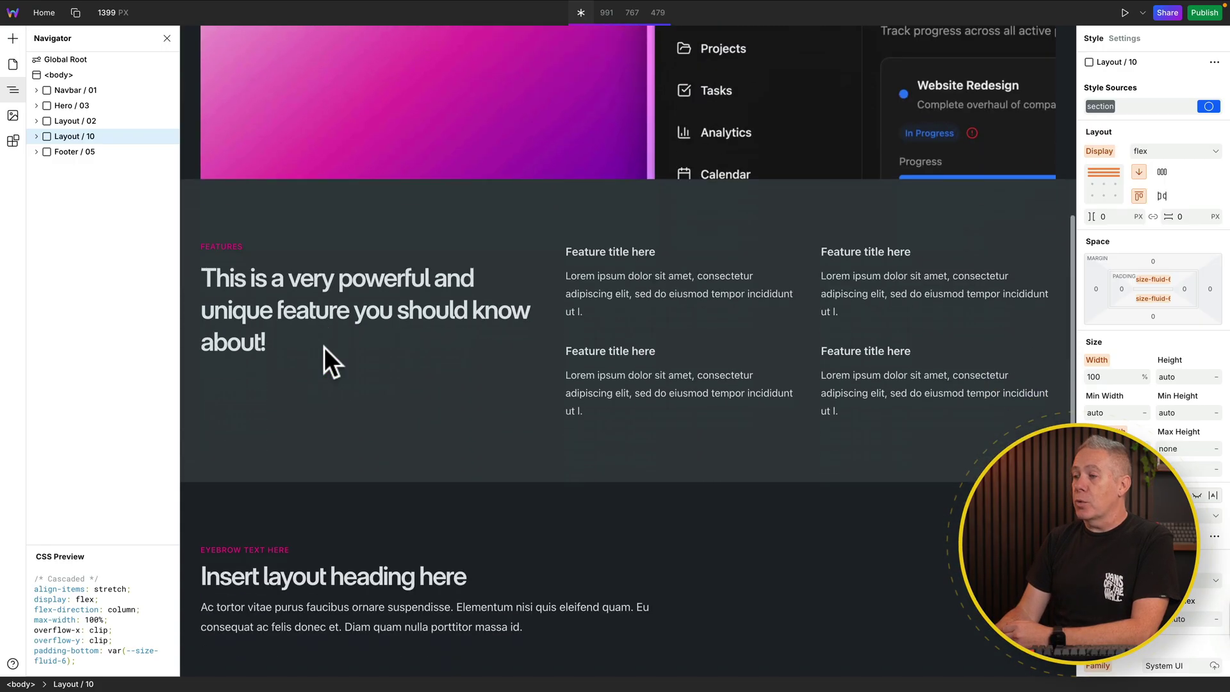
pyautogui.scroll(-6, 324, 347)
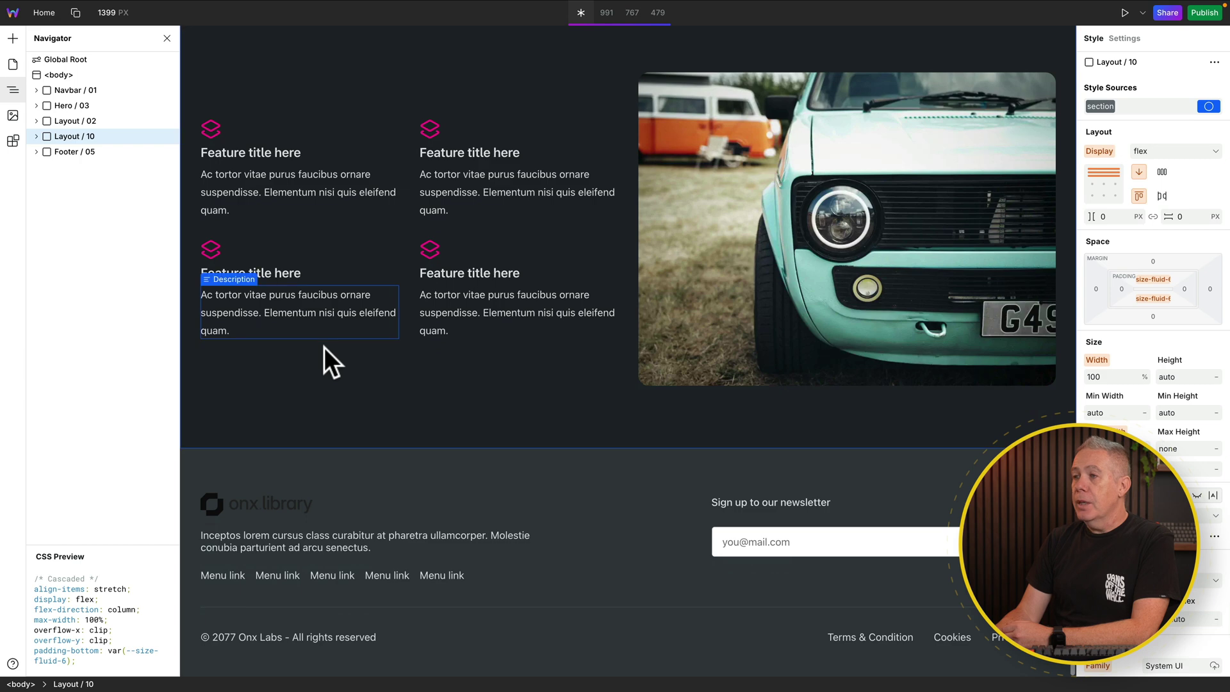
pyautogui.scroll(8, 324, 348)
pyautogui.scroll(8, 324, 347)
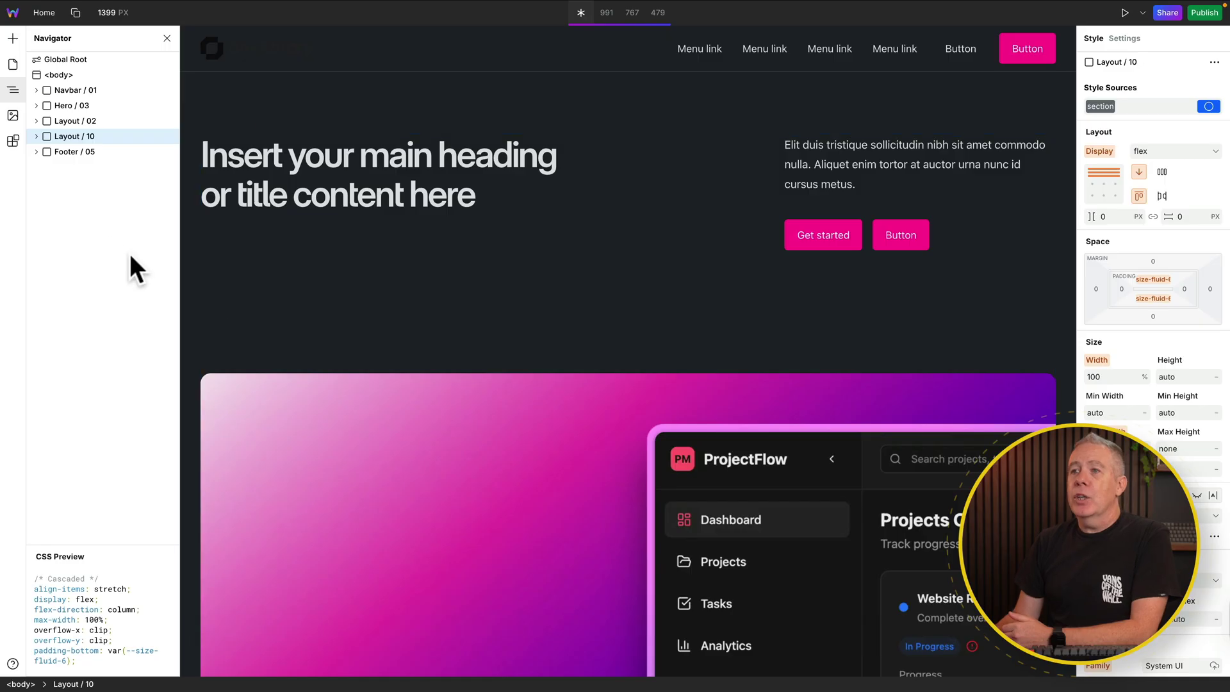
pyautogui.click(15, 141)
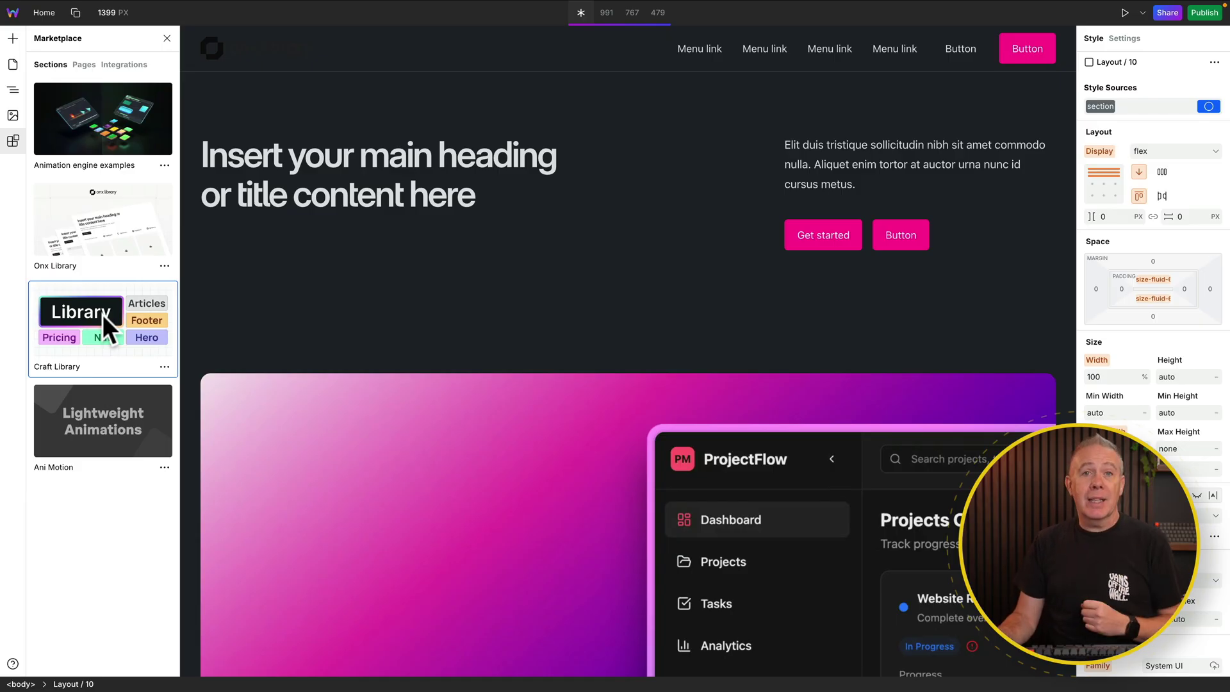
# - Open the Onx Library and scroll its sections down to the FAQ thumbnails
pyautogui.click(88, 212)
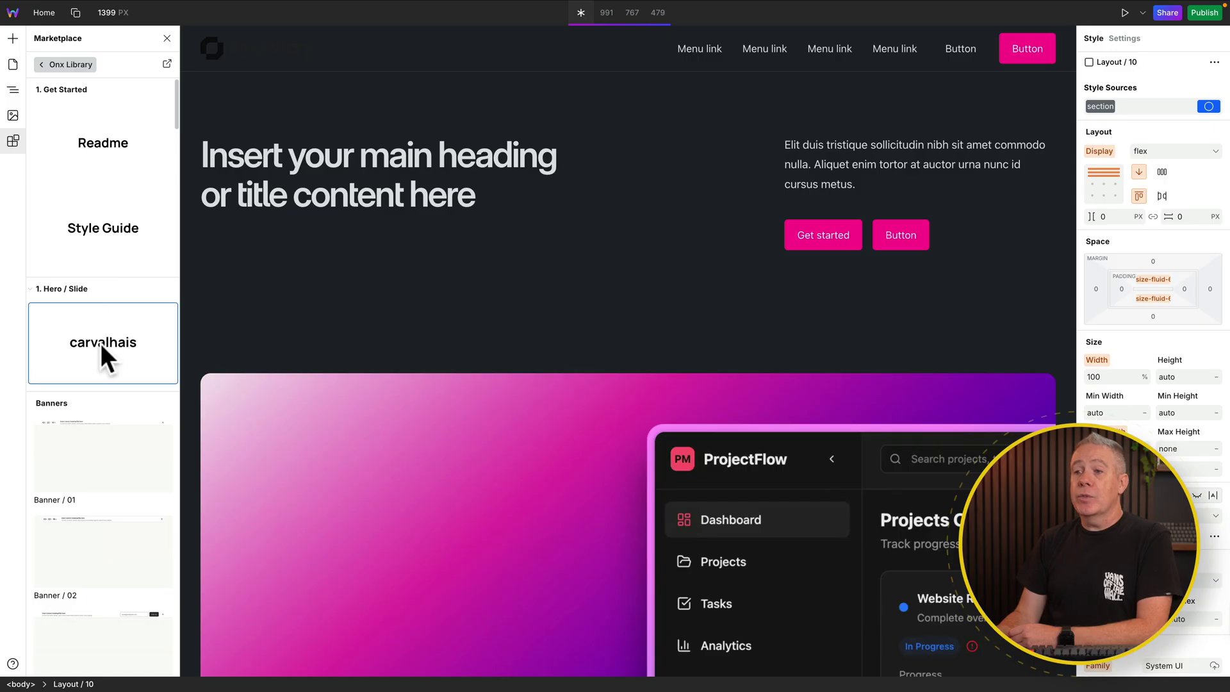
pyautogui.scroll(-6, 89, 383)
pyautogui.scroll(-8, 90, 386)
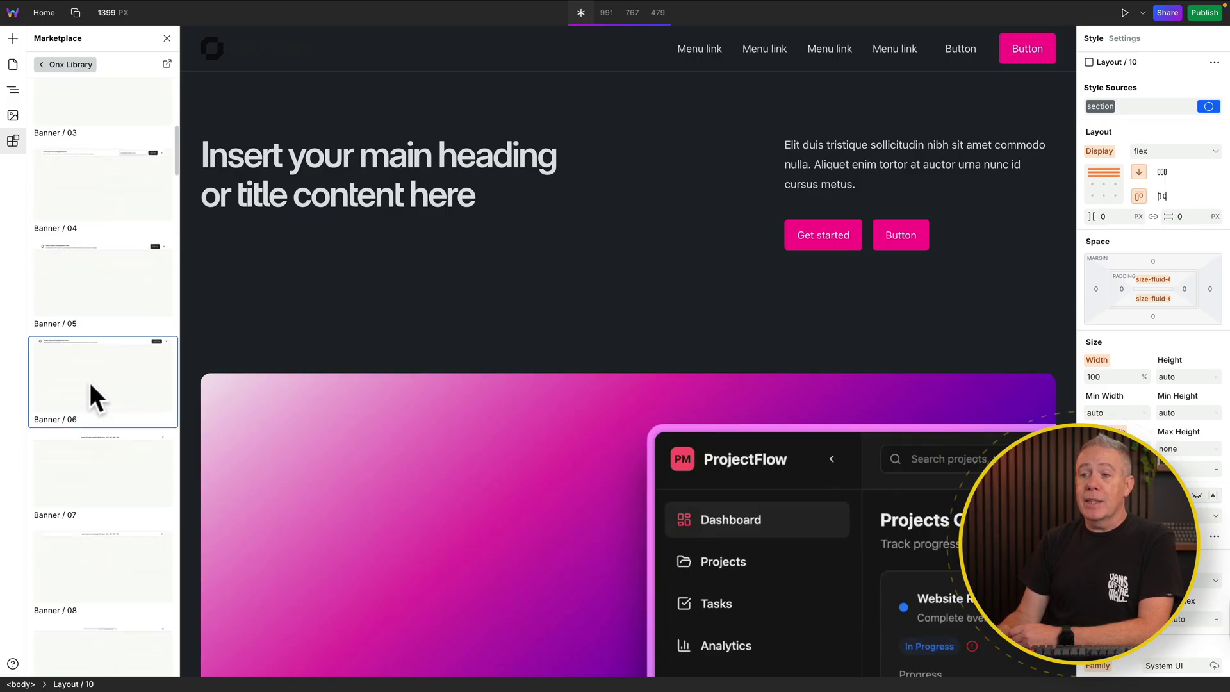
pyautogui.scroll(-8, 89, 383)
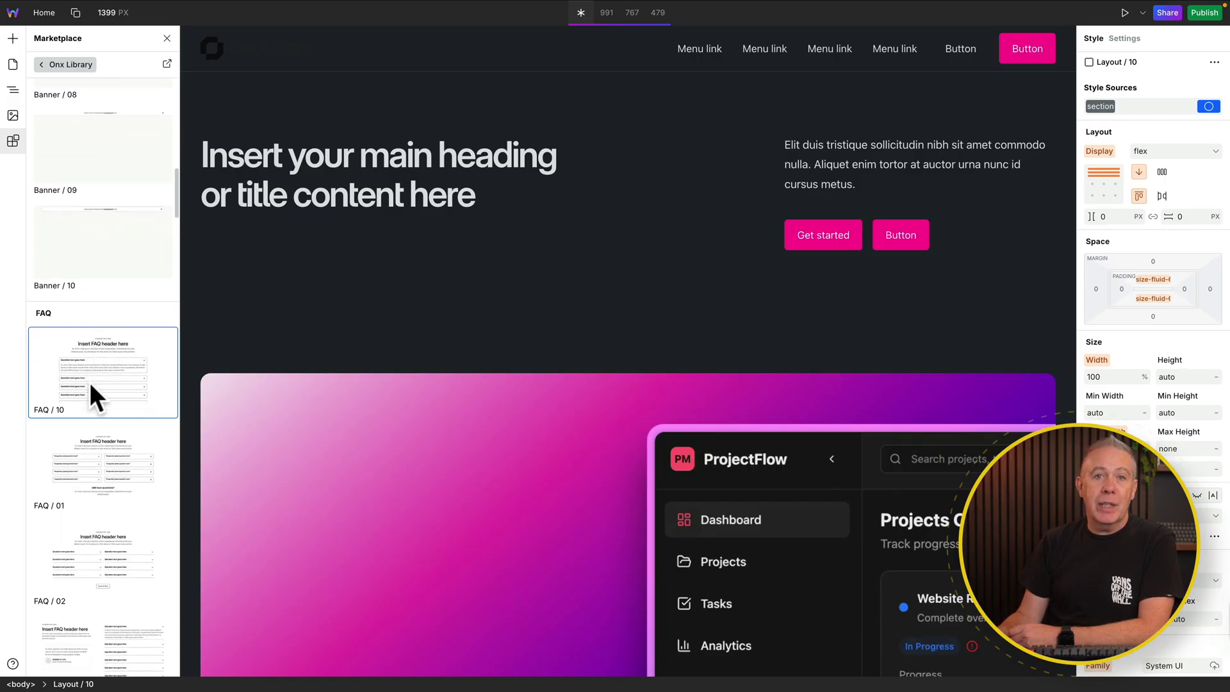
pyautogui.scroll(-4, 90, 383)
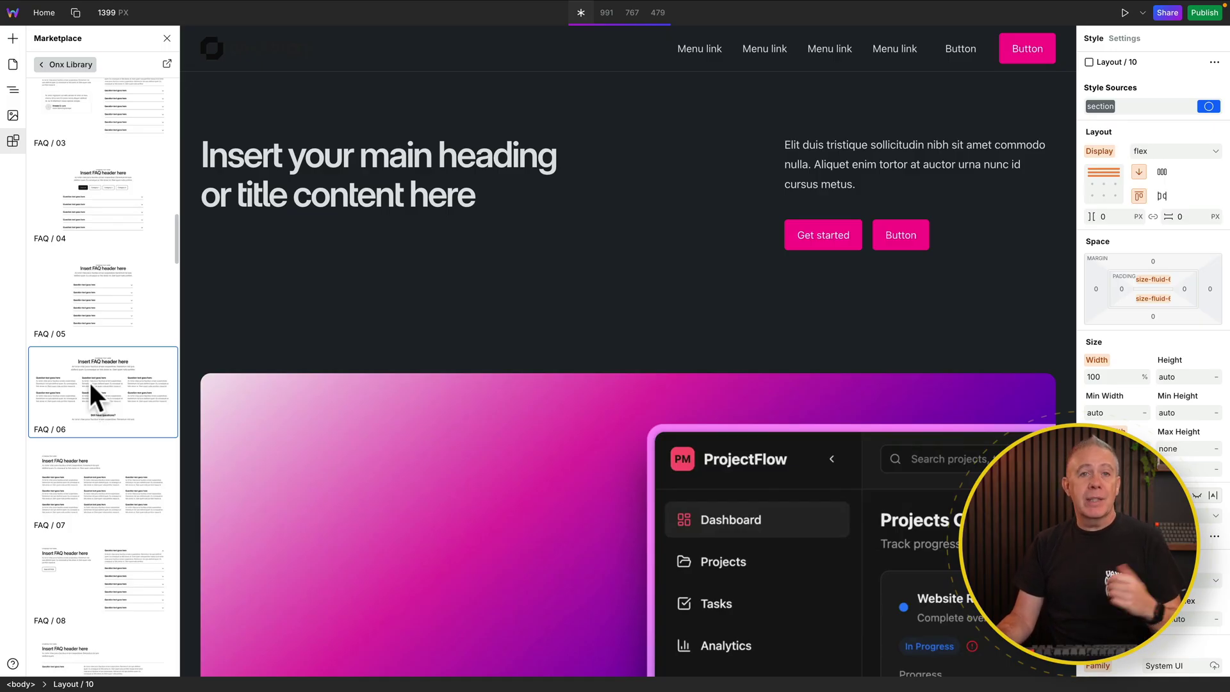
pyautogui.scroll(-8, 333, 418)
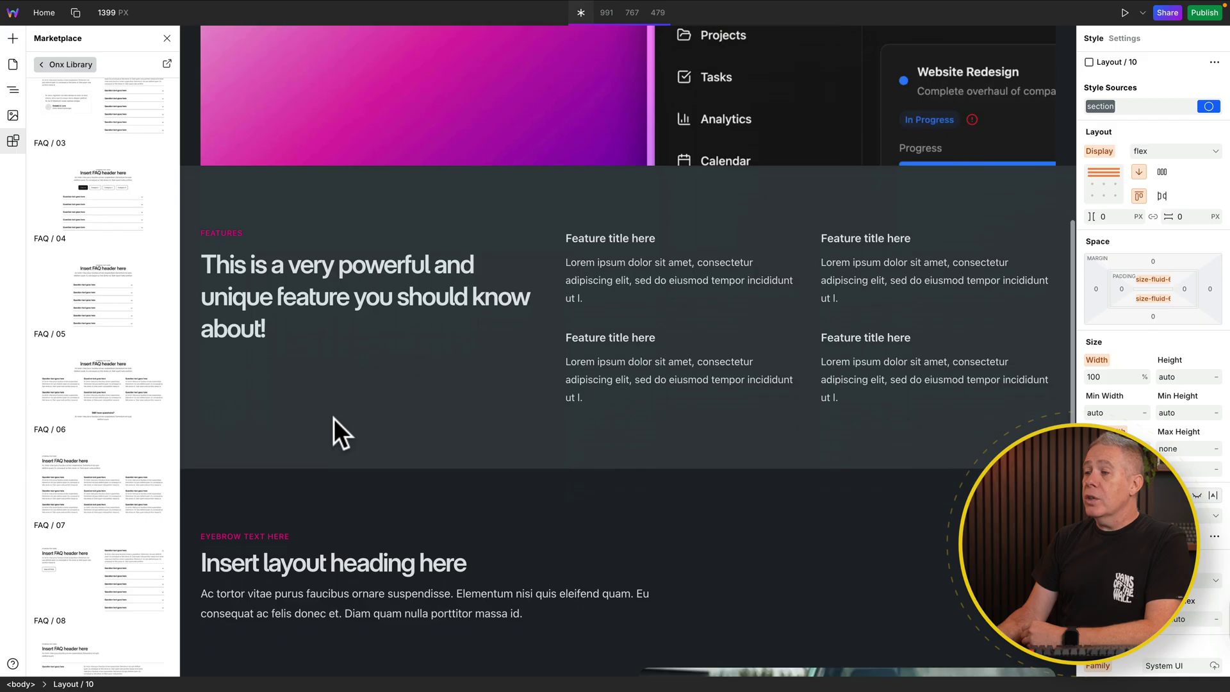
pyautogui.scroll(-9, 333, 419)
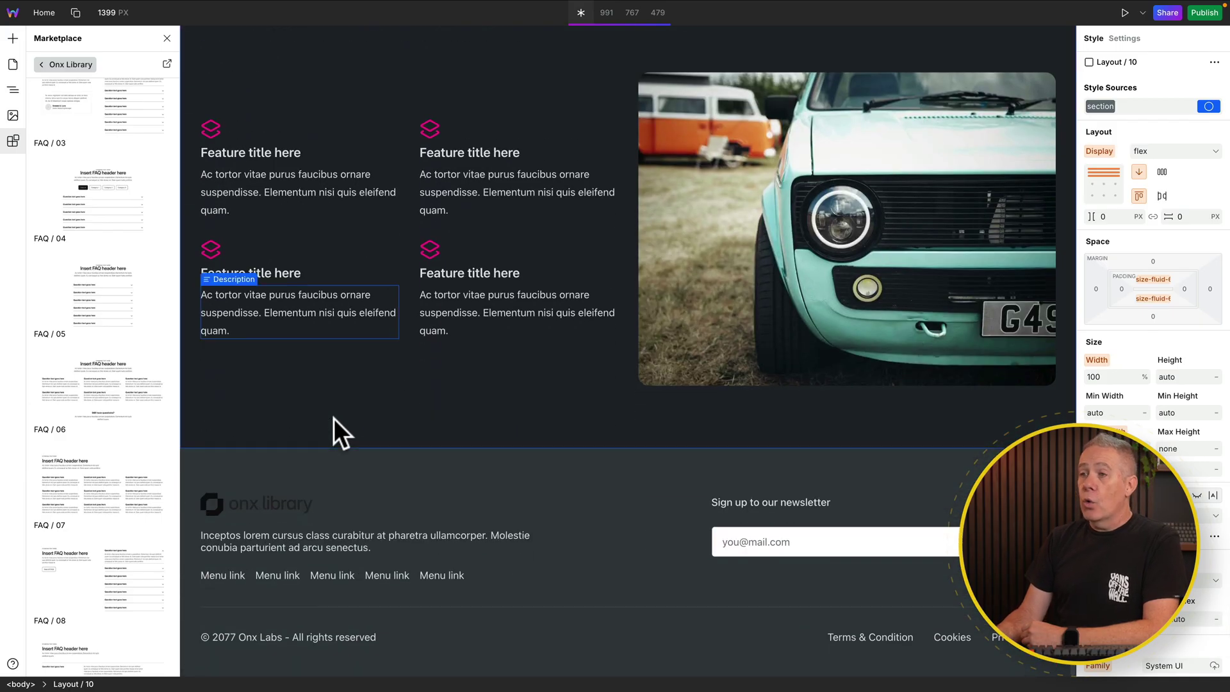
pyautogui.scroll(17, 333, 435)
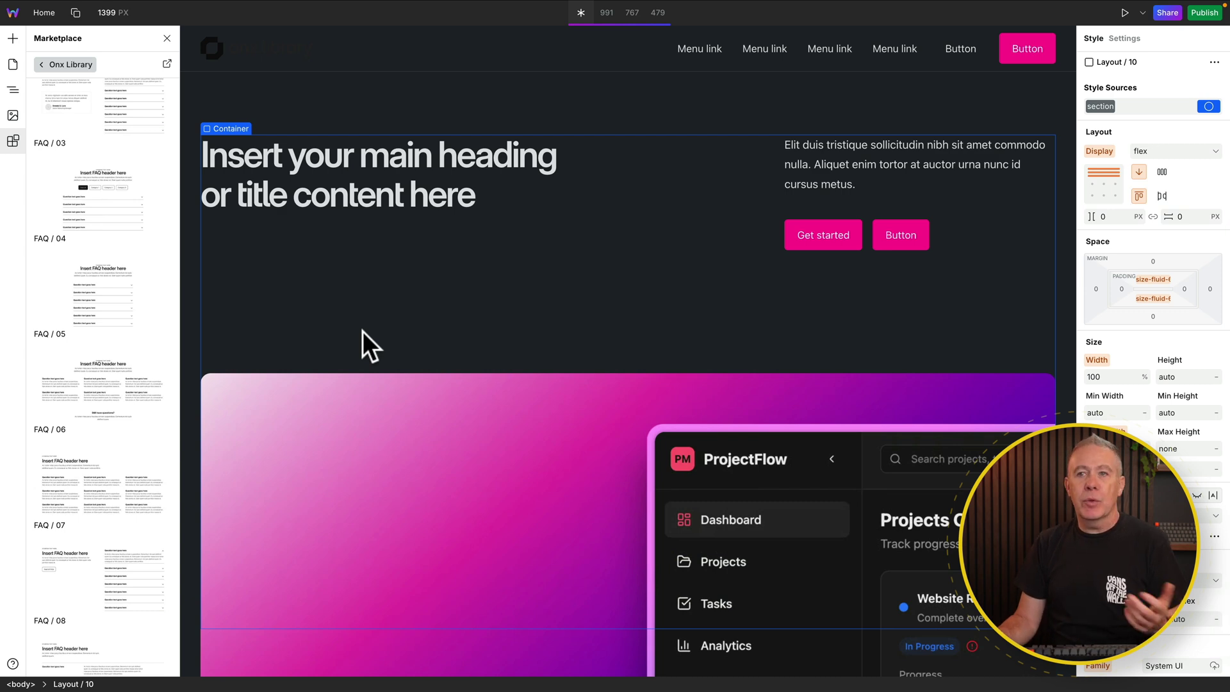
# - Check the page structure, then reopen the Onx Library and scroll to its FAQ sections
pyautogui.click(11, 91)
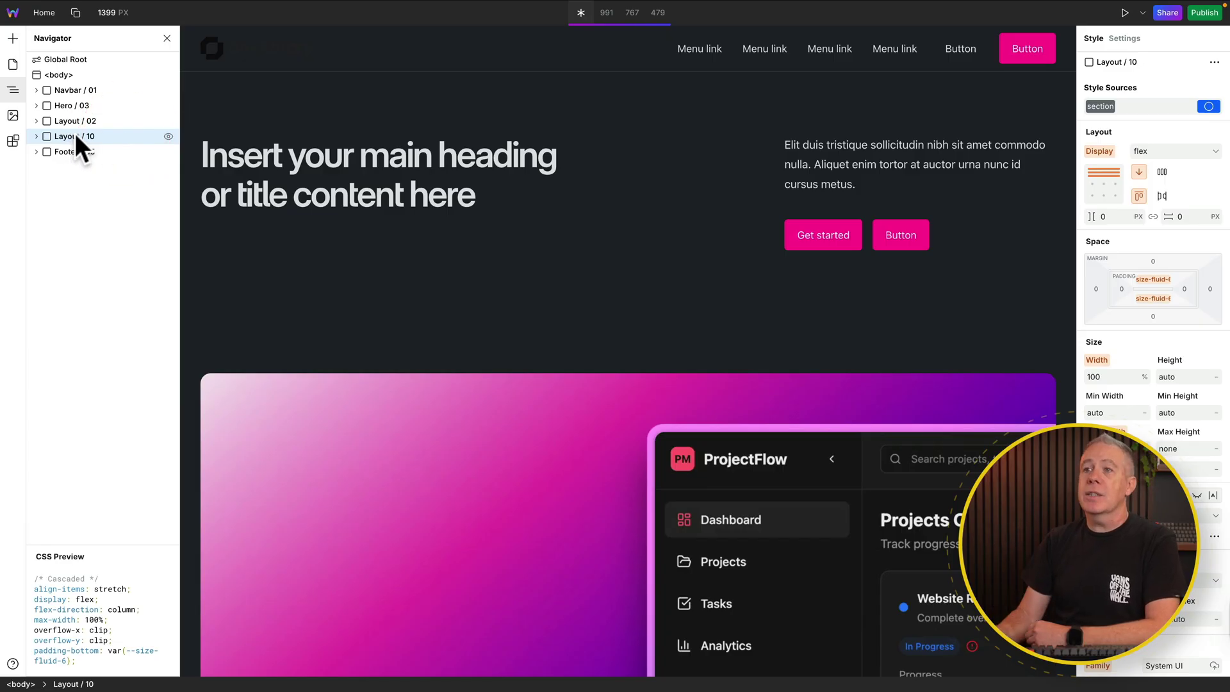
pyautogui.click(12, 142)
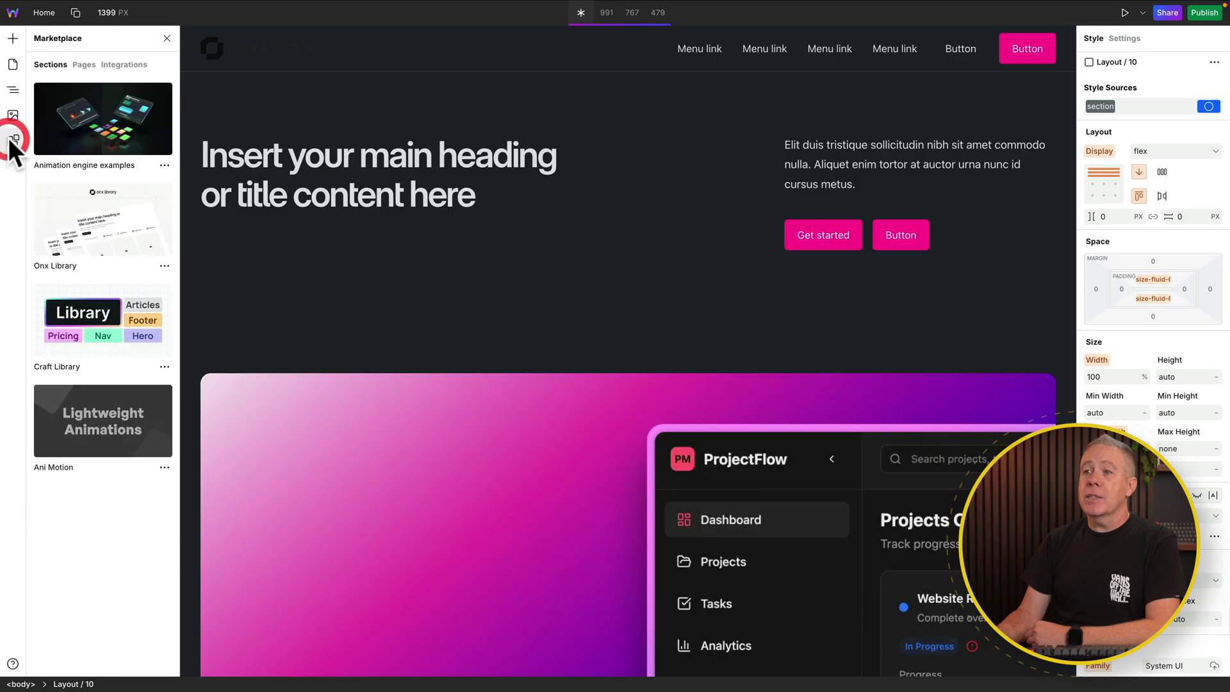
pyautogui.click(84, 224)
pyautogui.scroll(-6, 80, 453)
pyautogui.scroll(-10, 80, 453)
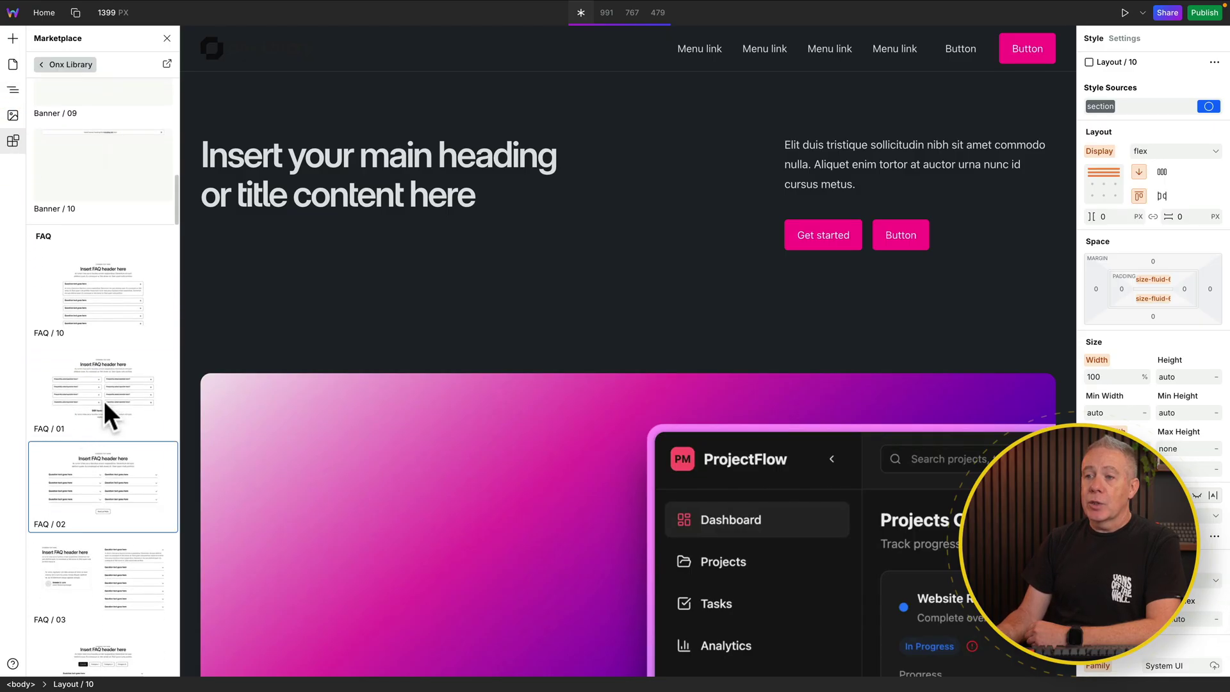
# - Insert the Onx FAQ / 01 section and select its first question text
pyautogui.click(78, 383)
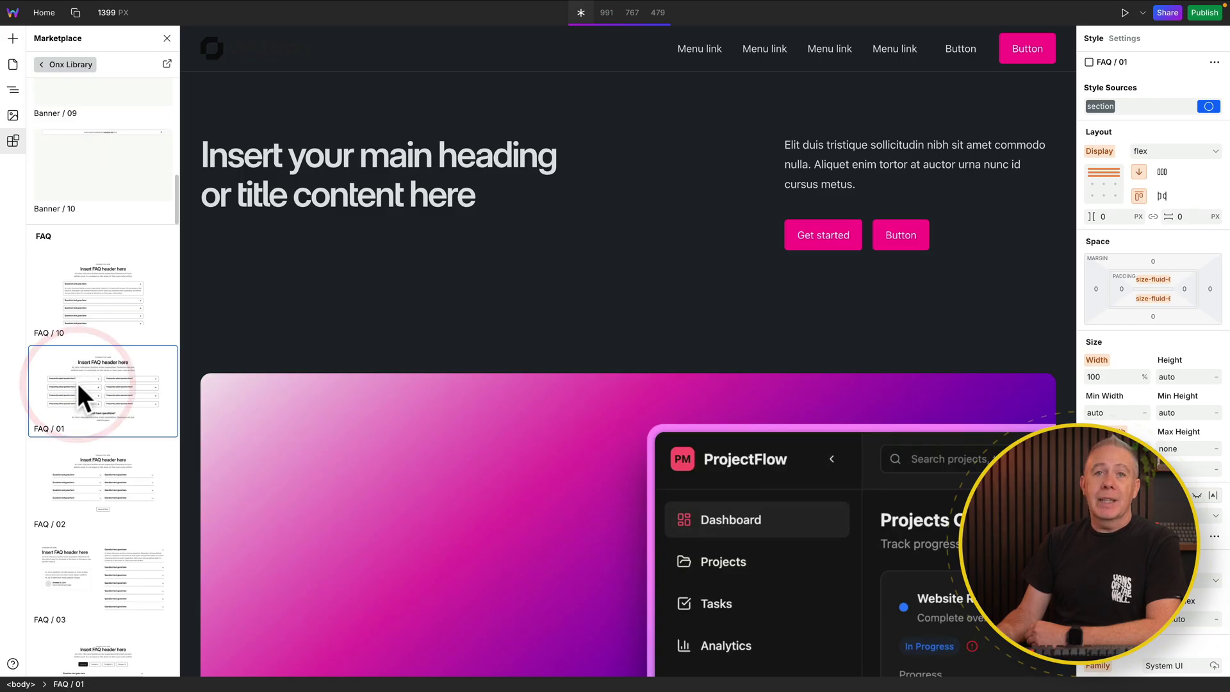
pyautogui.scroll(-5, 387, 482)
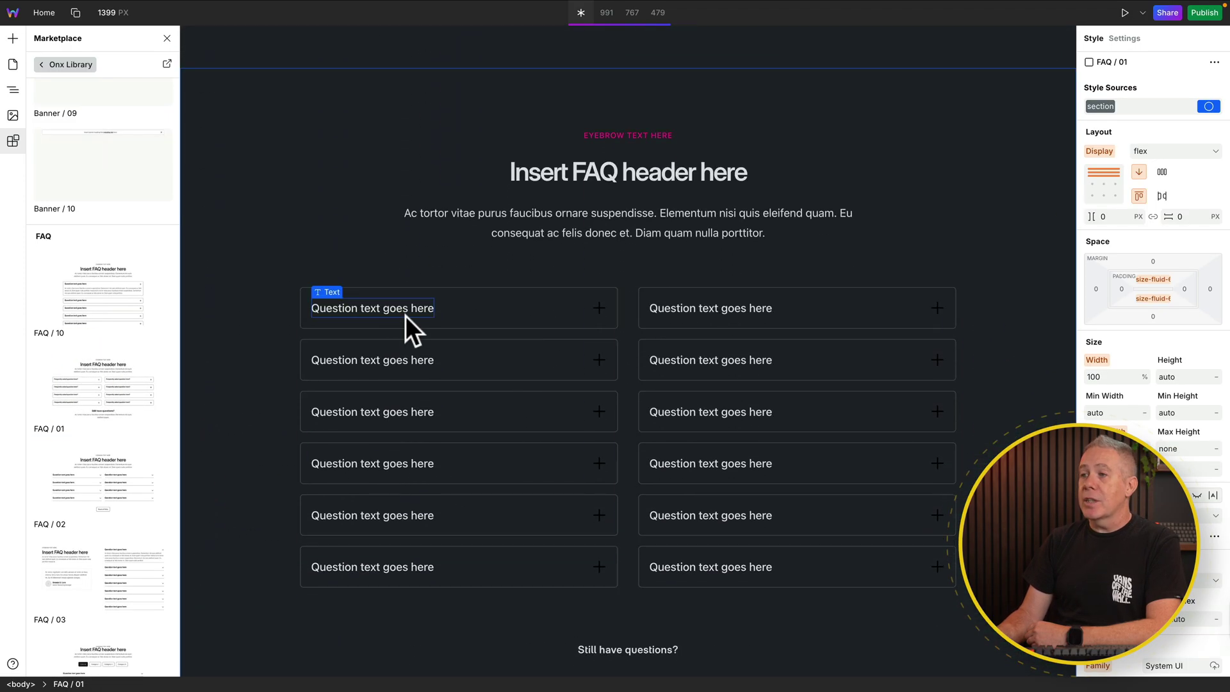
pyautogui.click(406, 316)
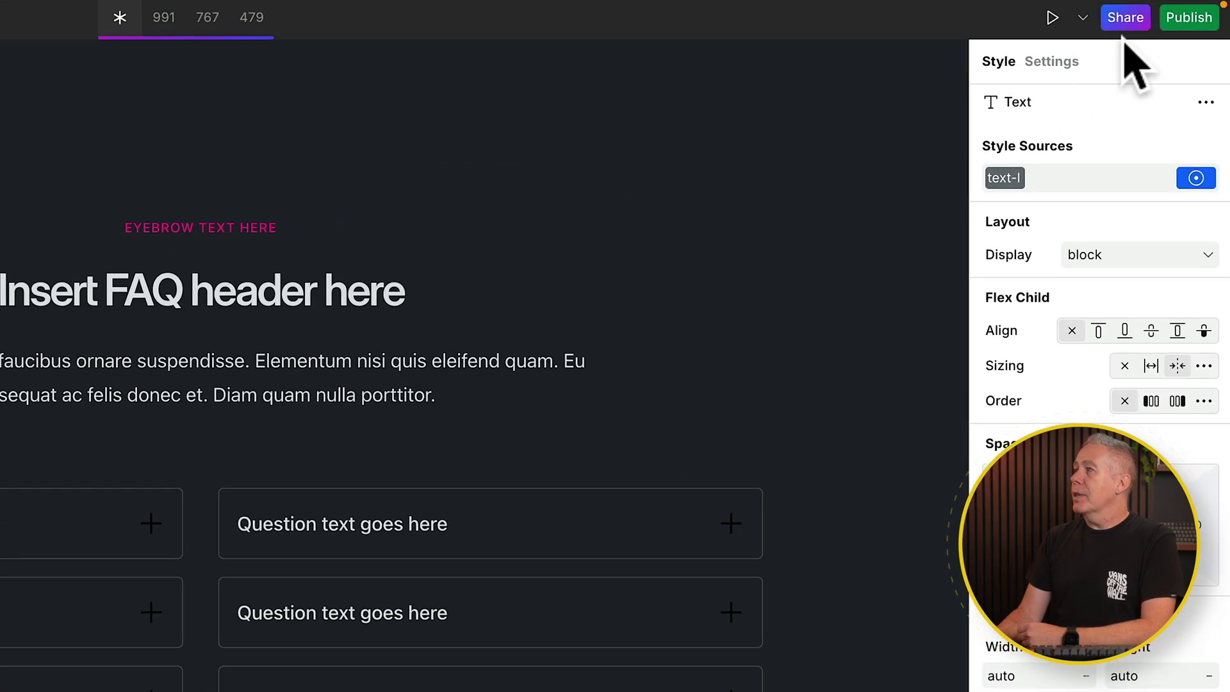
# - In the Publish menu's Export settings, set the destination to Static
pyautogui.click(1185, 19)
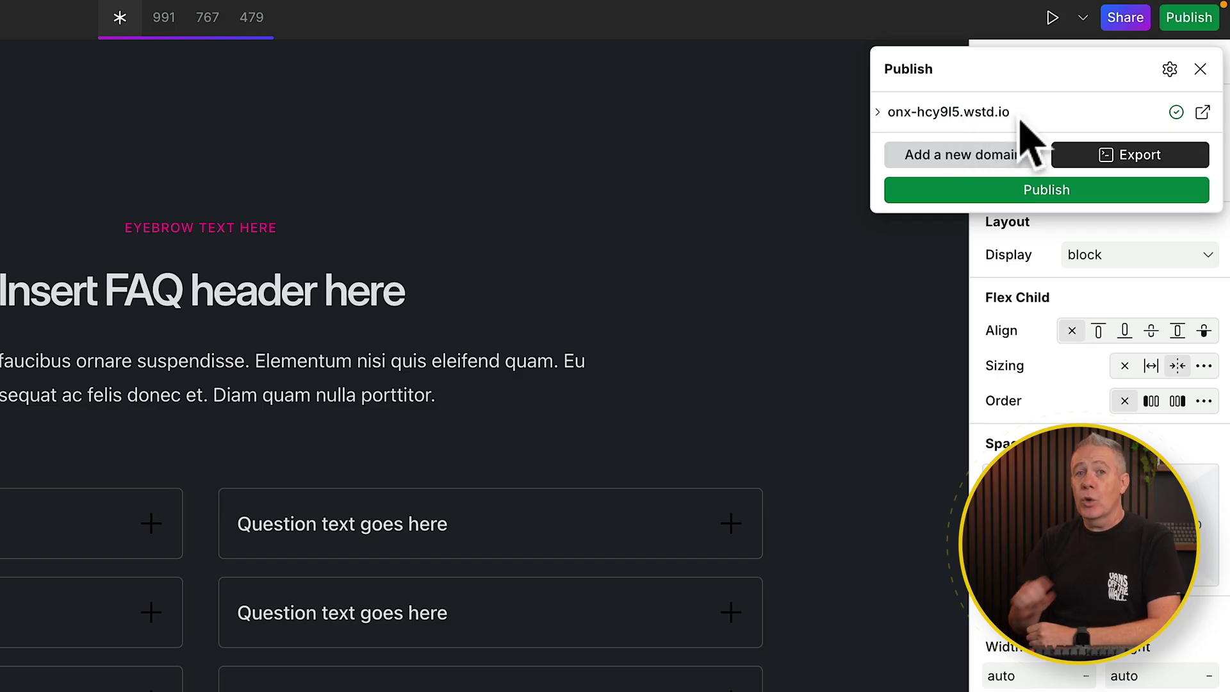
pyautogui.click(1139, 156)
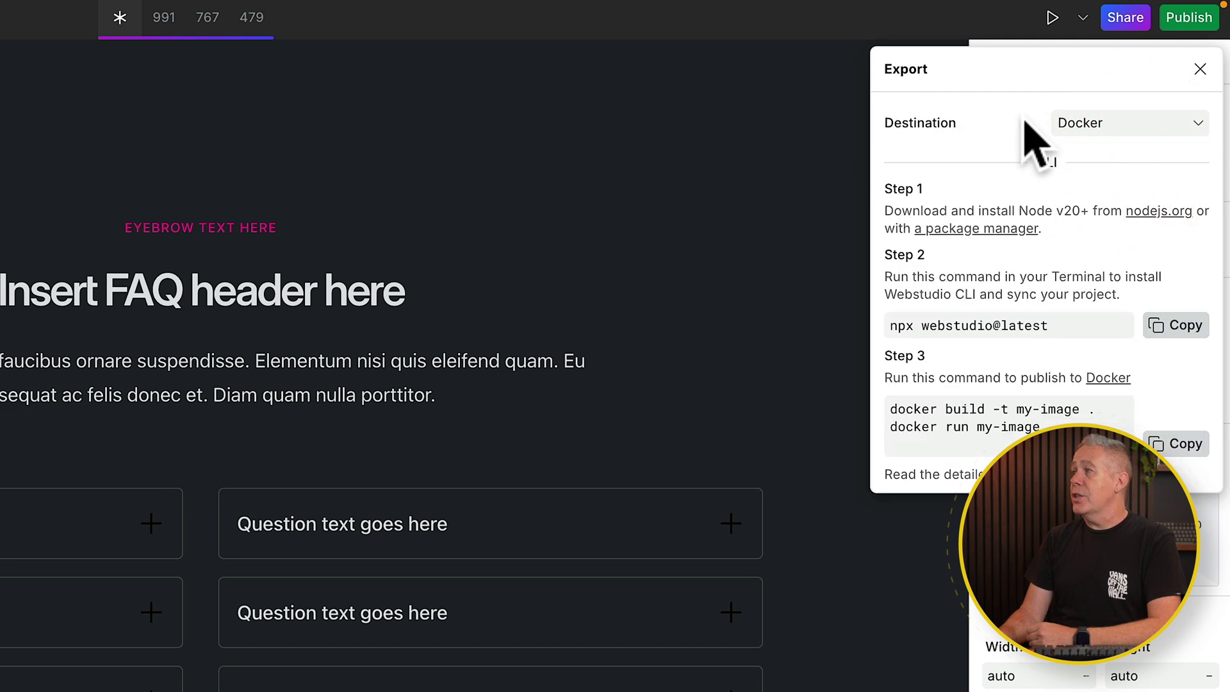
pyautogui.click(1113, 123)
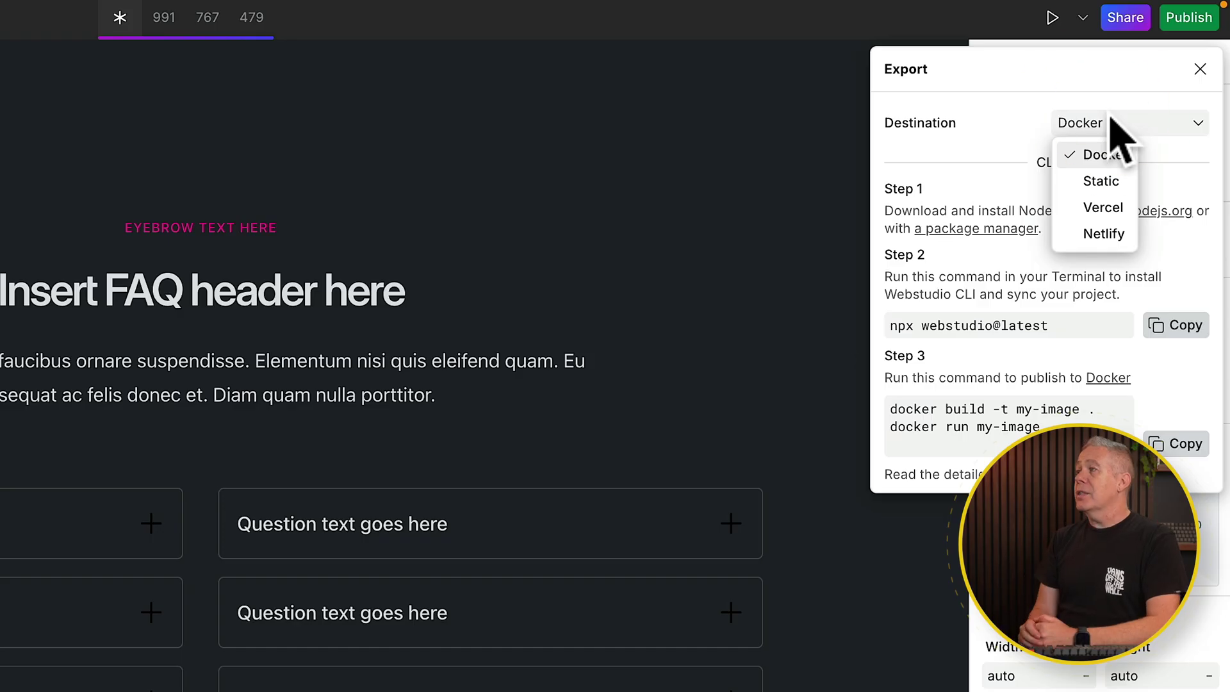
pyautogui.click(1094, 185)
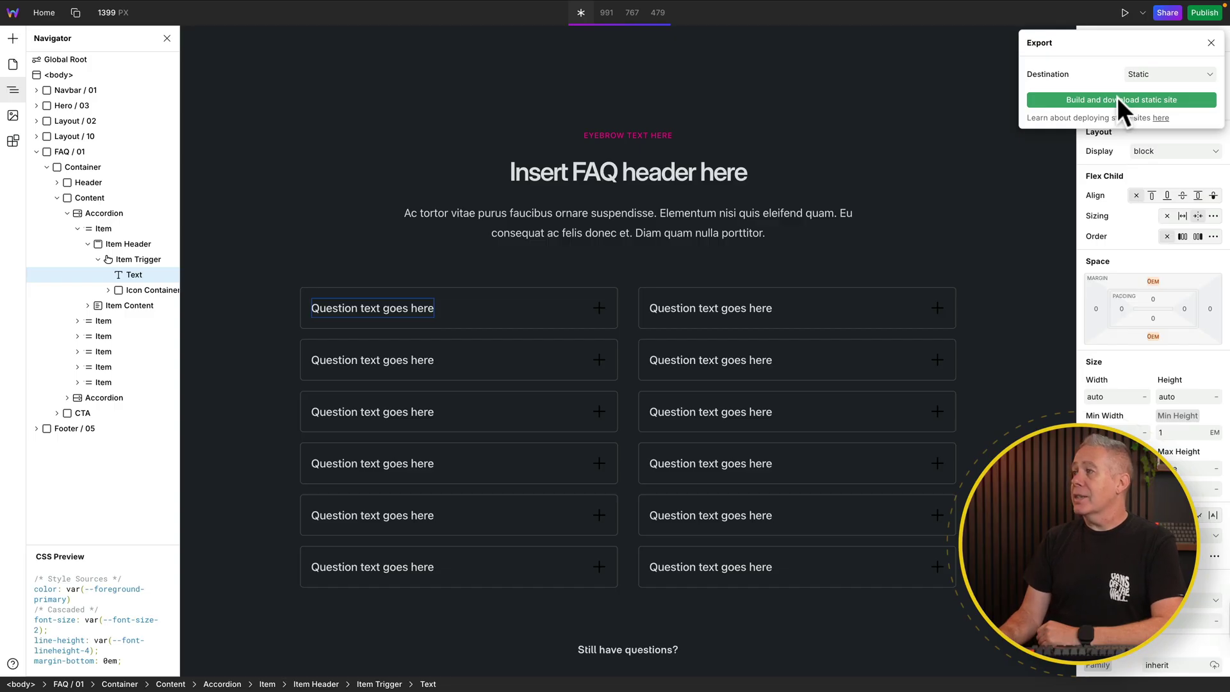
# - Build and download the static site files
pyautogui.click(1117, 97)
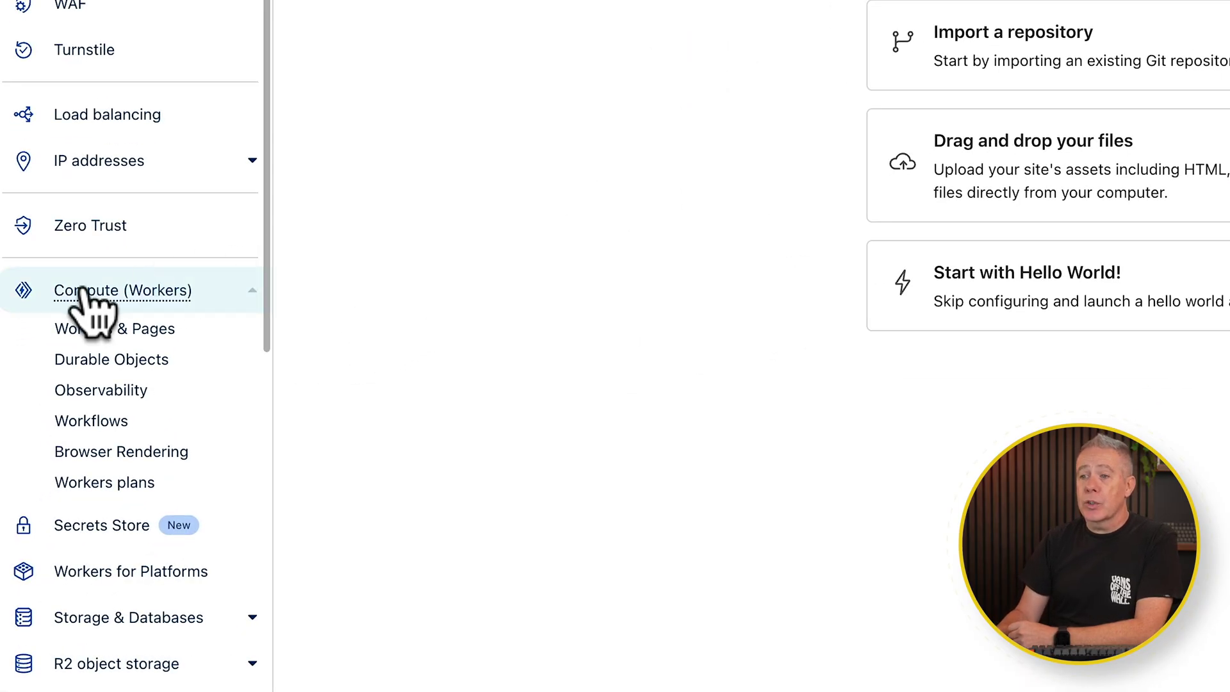
# - In Workers & Pages, start a new Pages project using drag-and-drop file upload
pyautogui.click(108, 327)
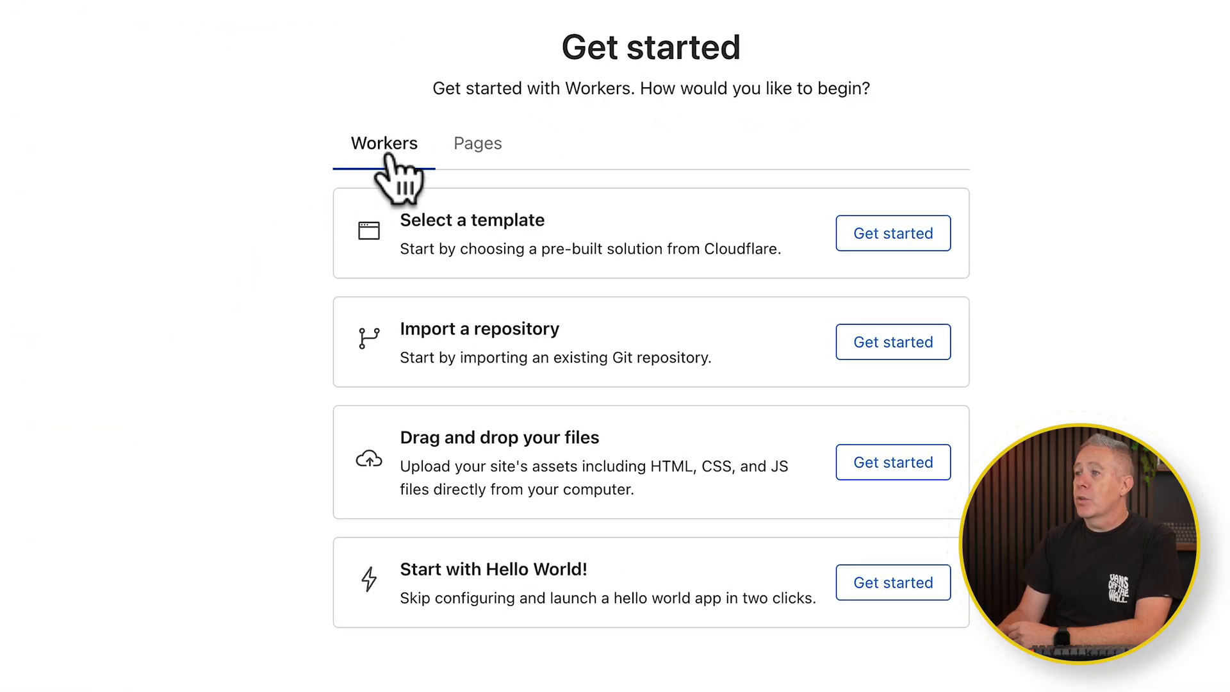
pyautogui.click(470, 144)
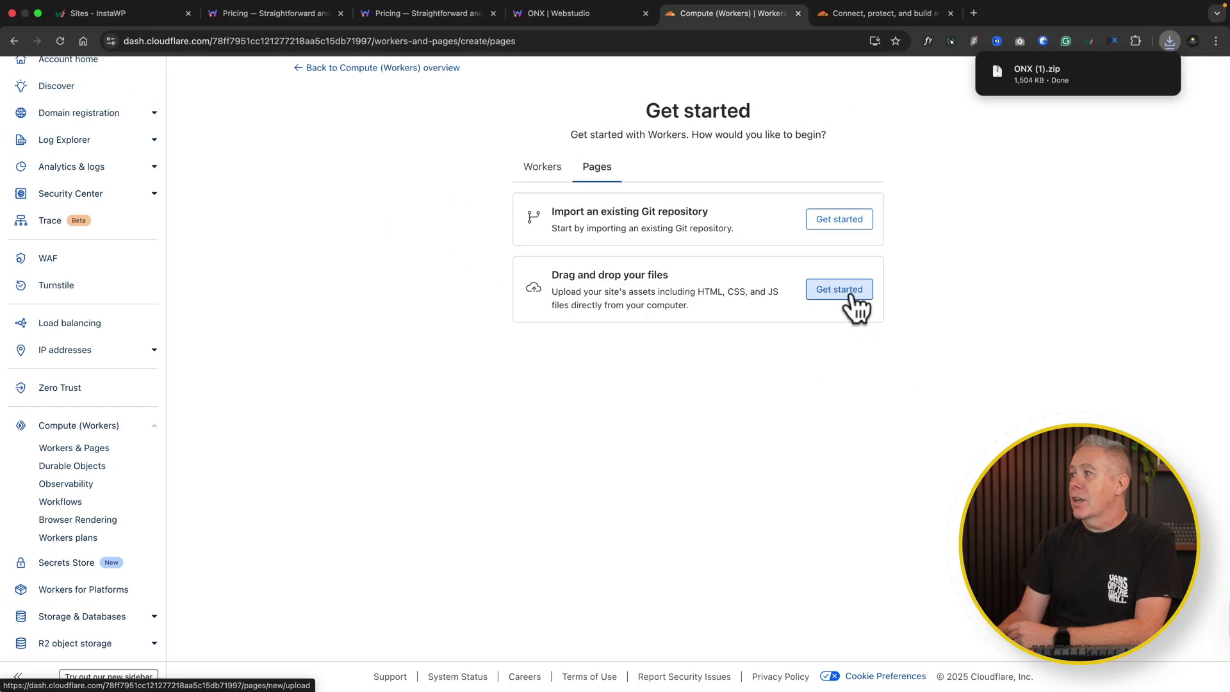
pyautogui.moveTo(1053, 73)
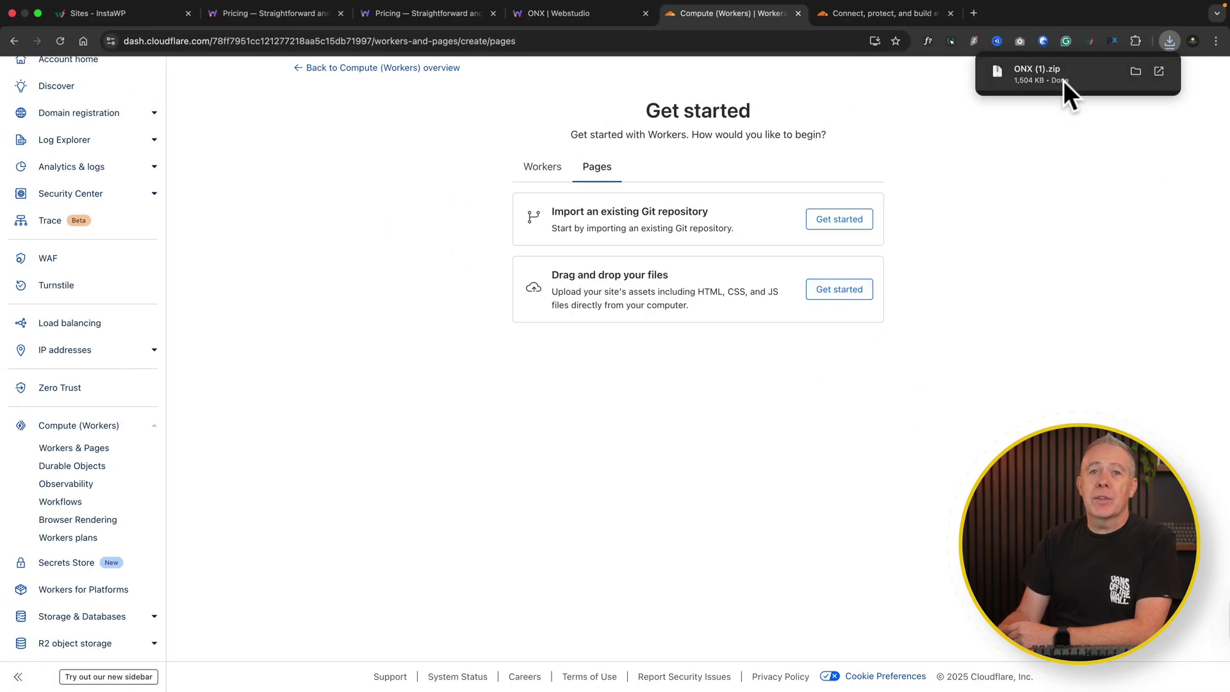
pyautogui.click(845, 292)
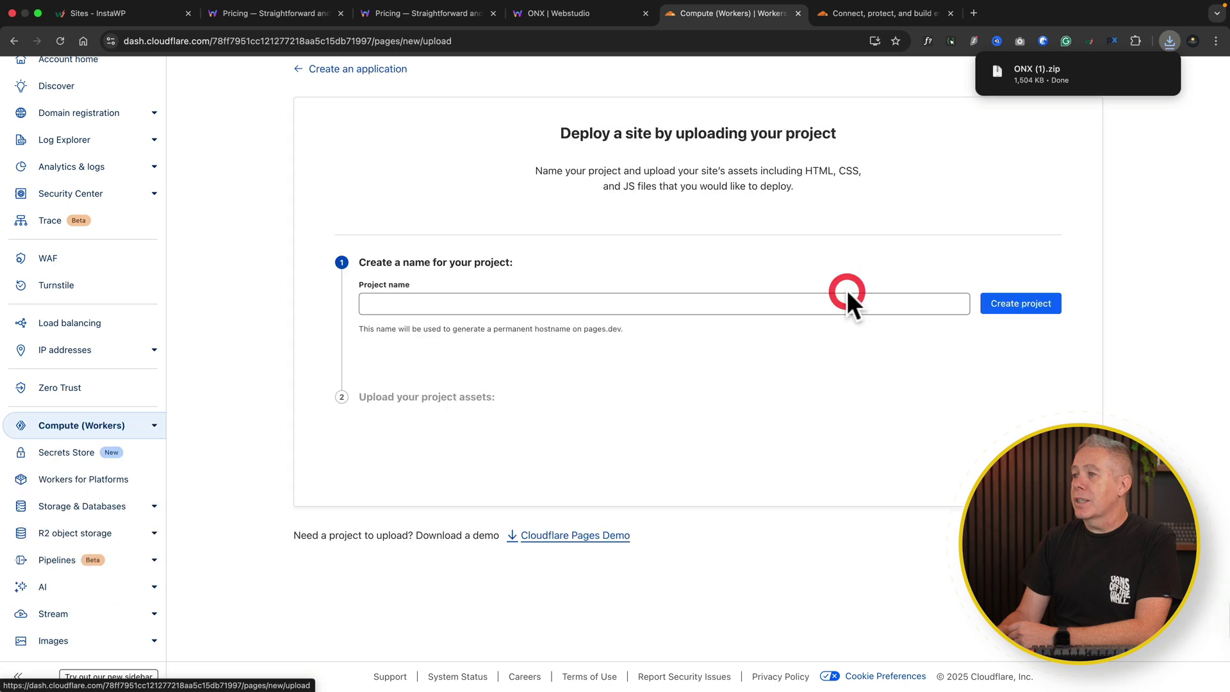
# - Create the webstudio-sample project and upload the ONX (1).zip archive
pyautogui.click(385, 303)
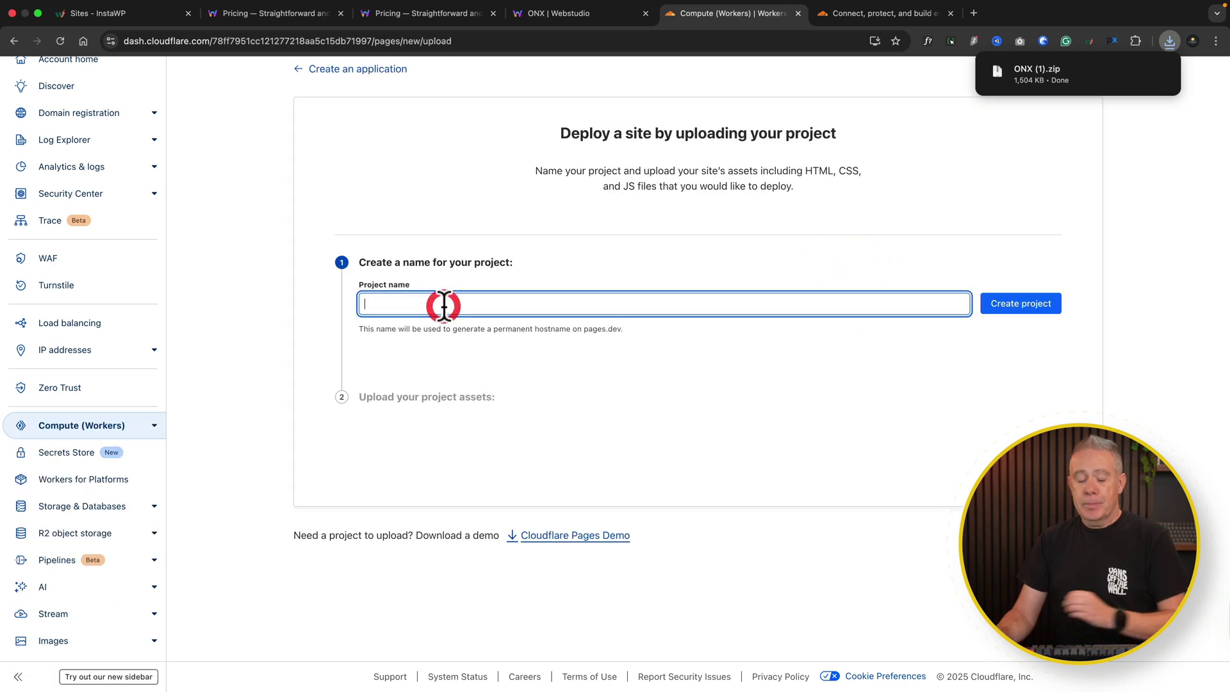
pyautogui.write('webstudio-sample')
pyautogui.click(1023, 299)
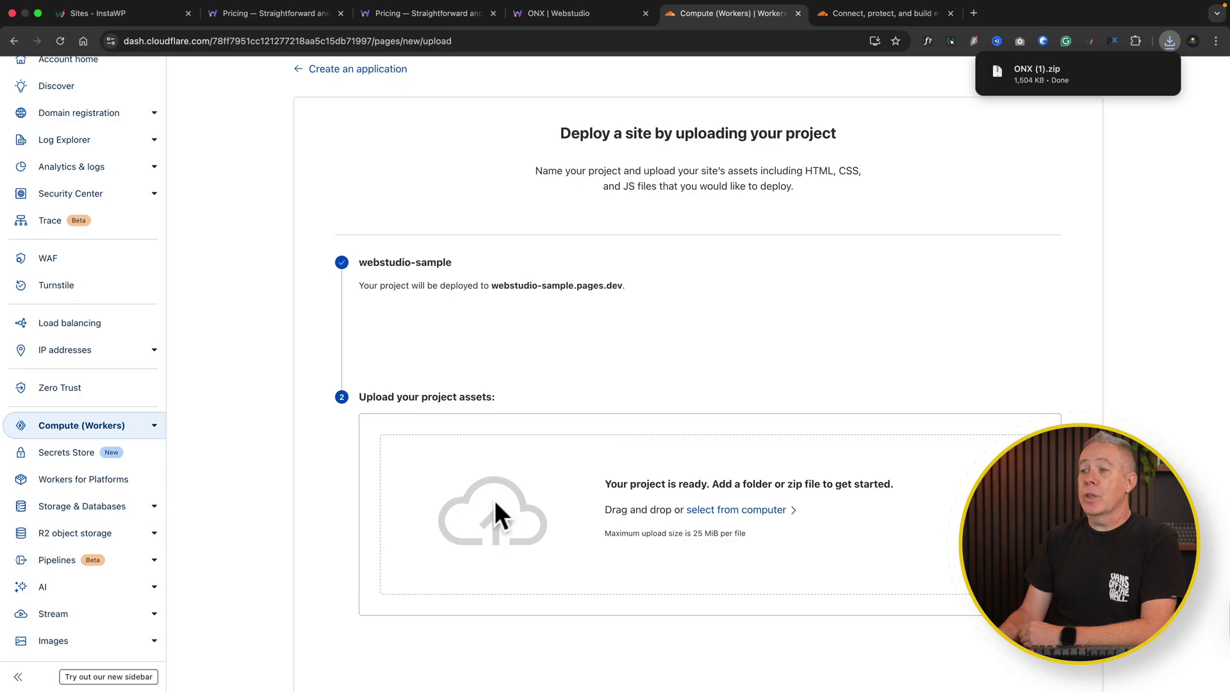
pyautogui.click(732, 513)
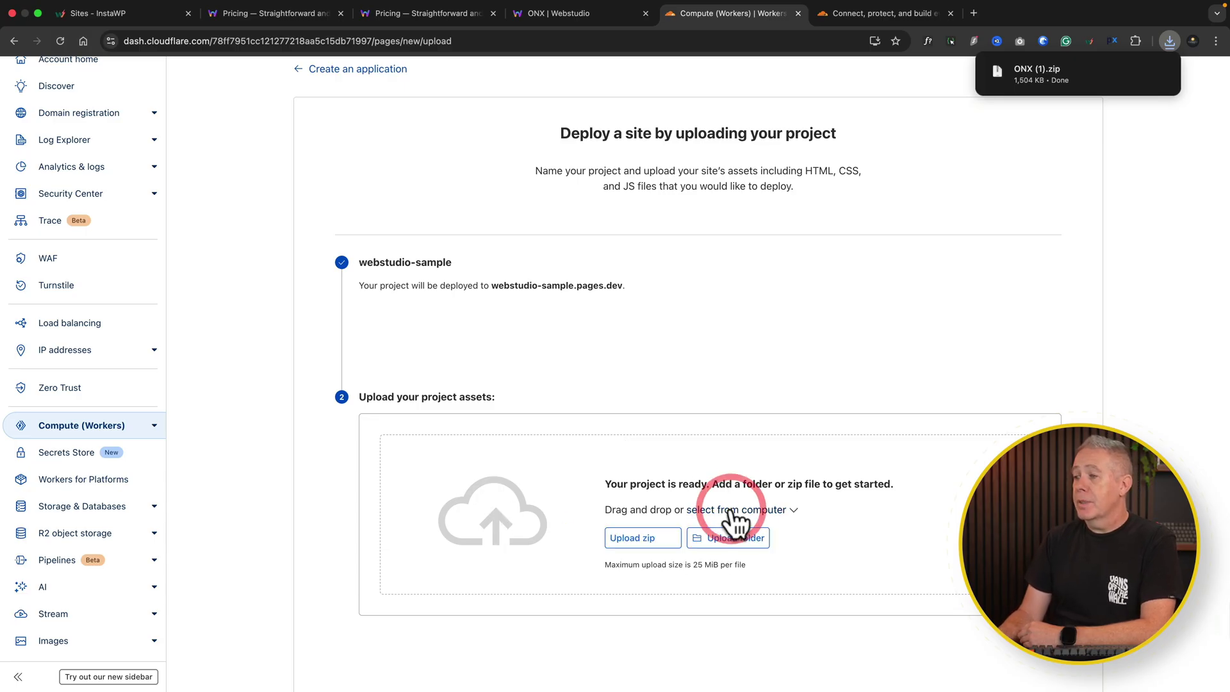
pyautogui.click(635, 539)
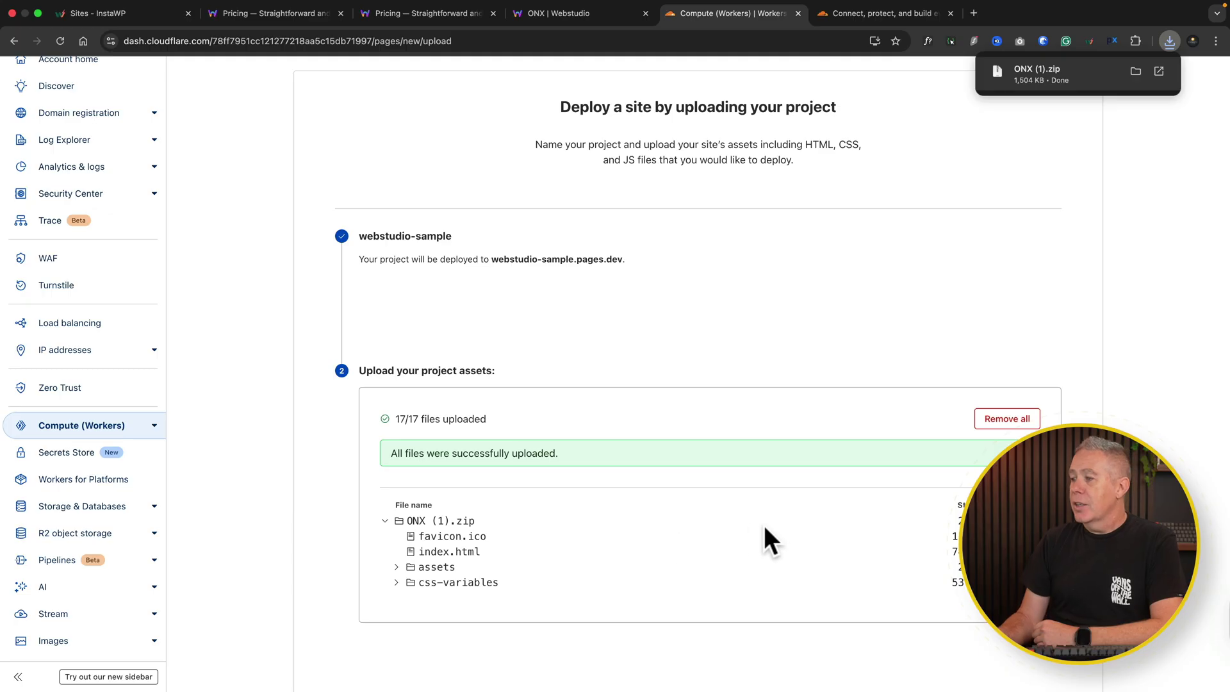
# - Open the webstudio-sample production deployment's details and its live site
pyautogui.scroll(-3, 773, 530)
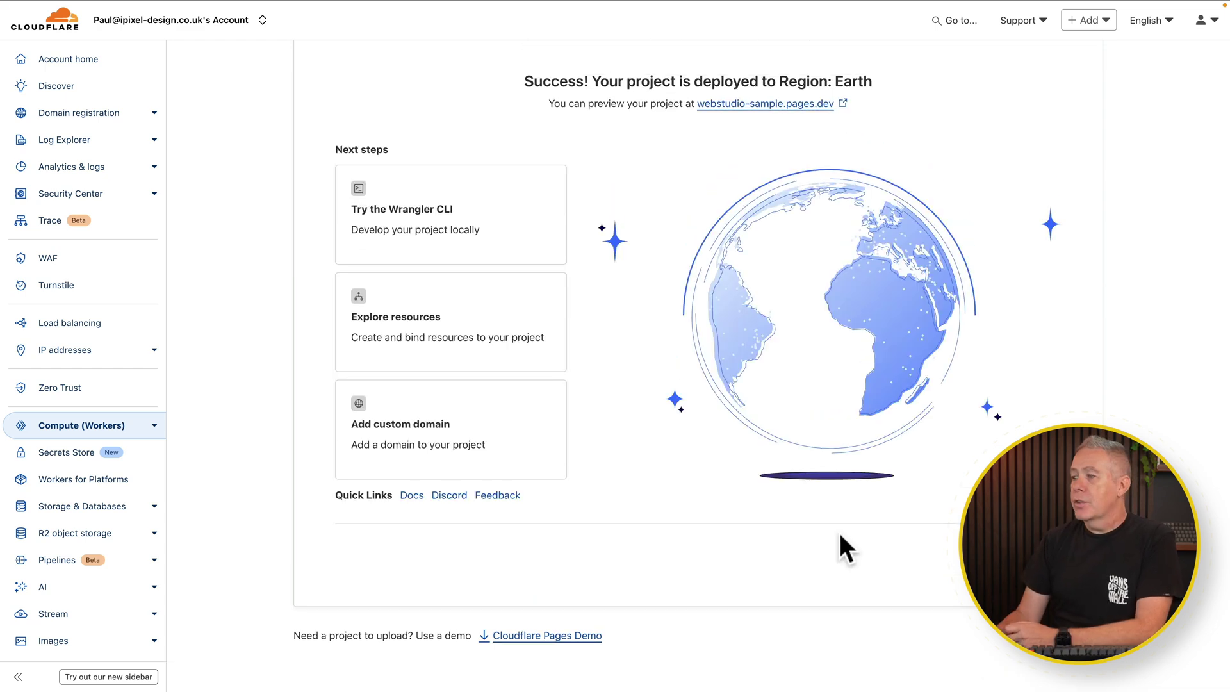
pyautogui.click(1037, 583)
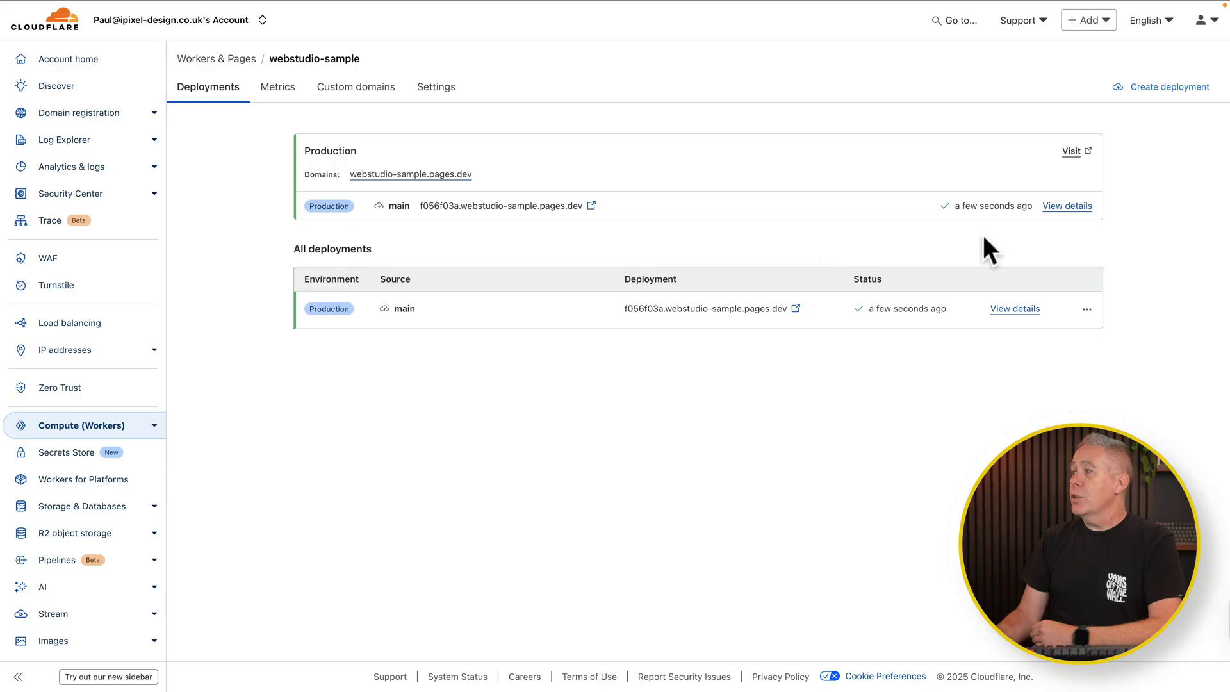
pyautogui.click(1079, 207)
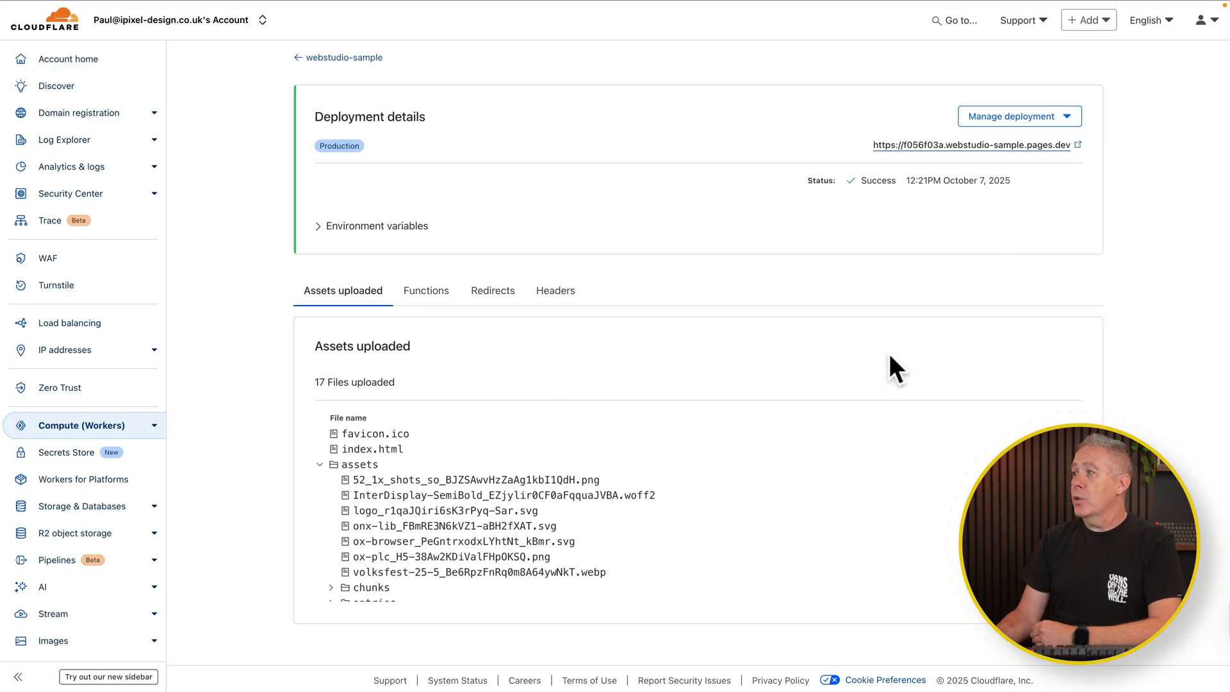
pyautogui.click(1050, 154)
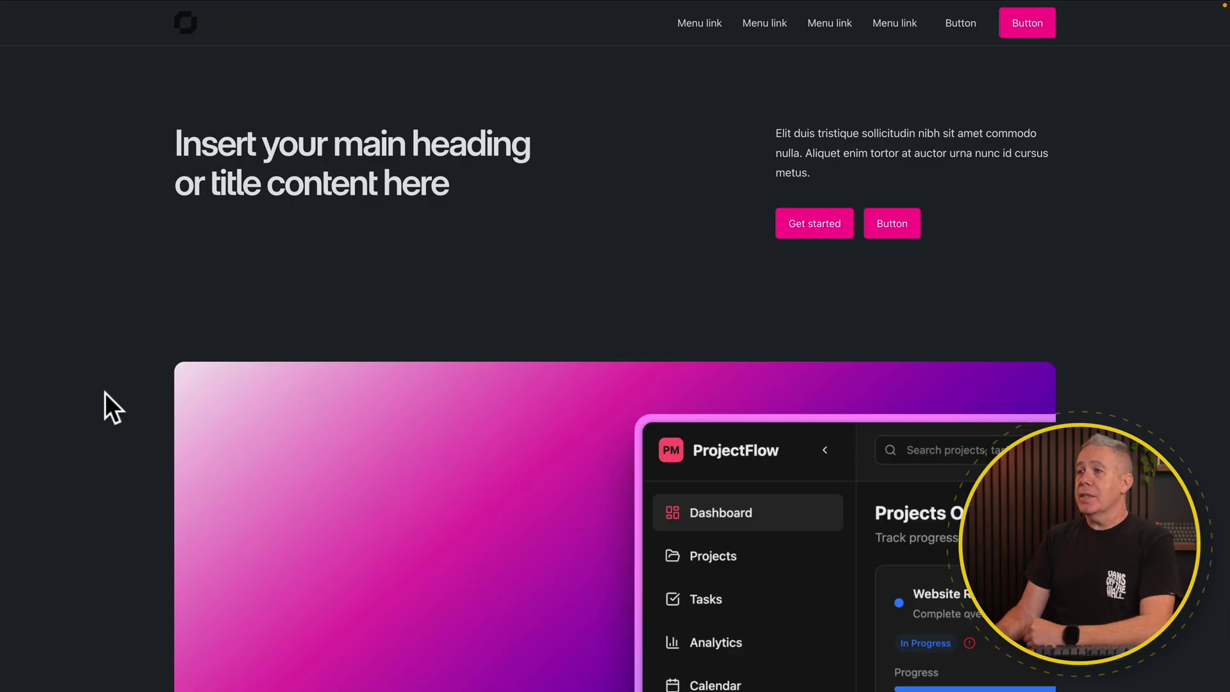
pyautogui.scroll(-3, 106, 405)
pyautogui.scroll(-14, 105, 393)
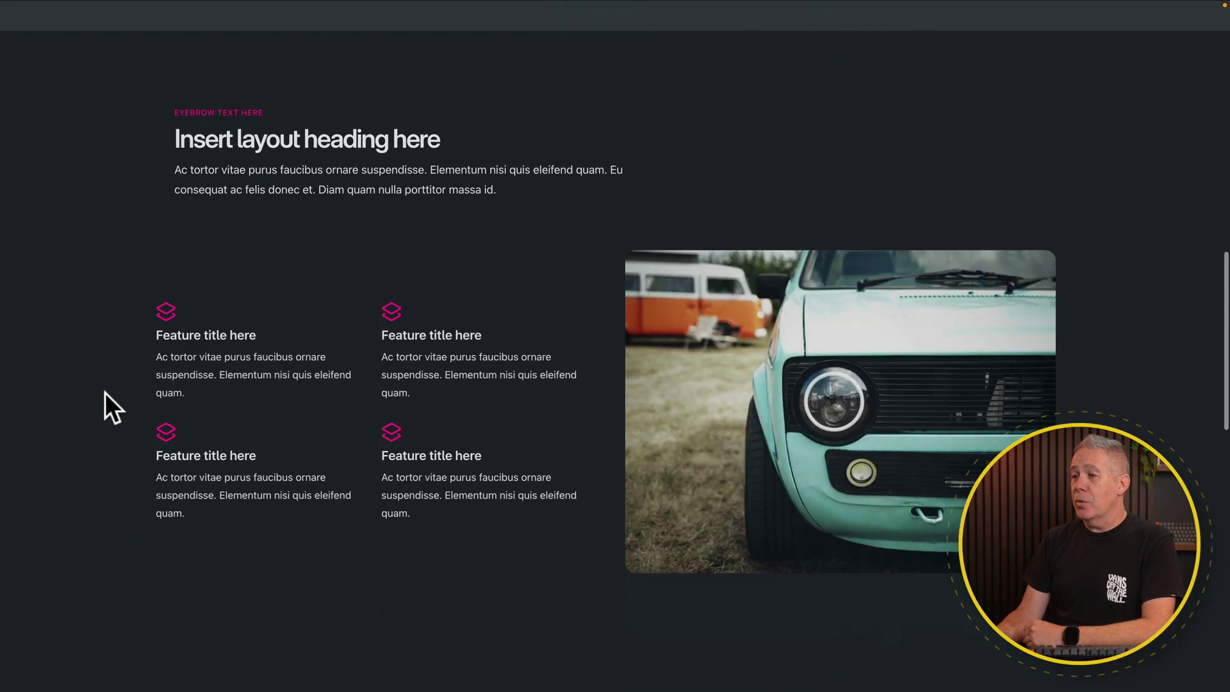
pyautogui.scroll(-1, 115, 393)
pyautogui.scroll(-8, 339, 361)
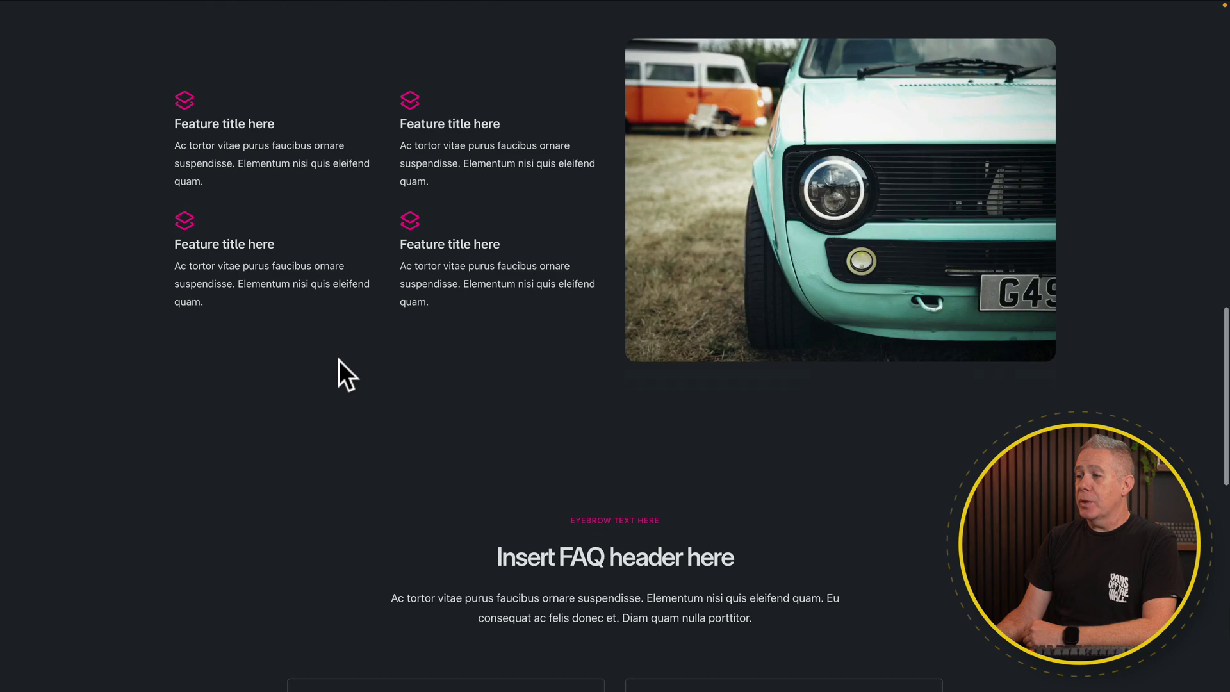
pyautogui.scroll(-4, 339, 360)
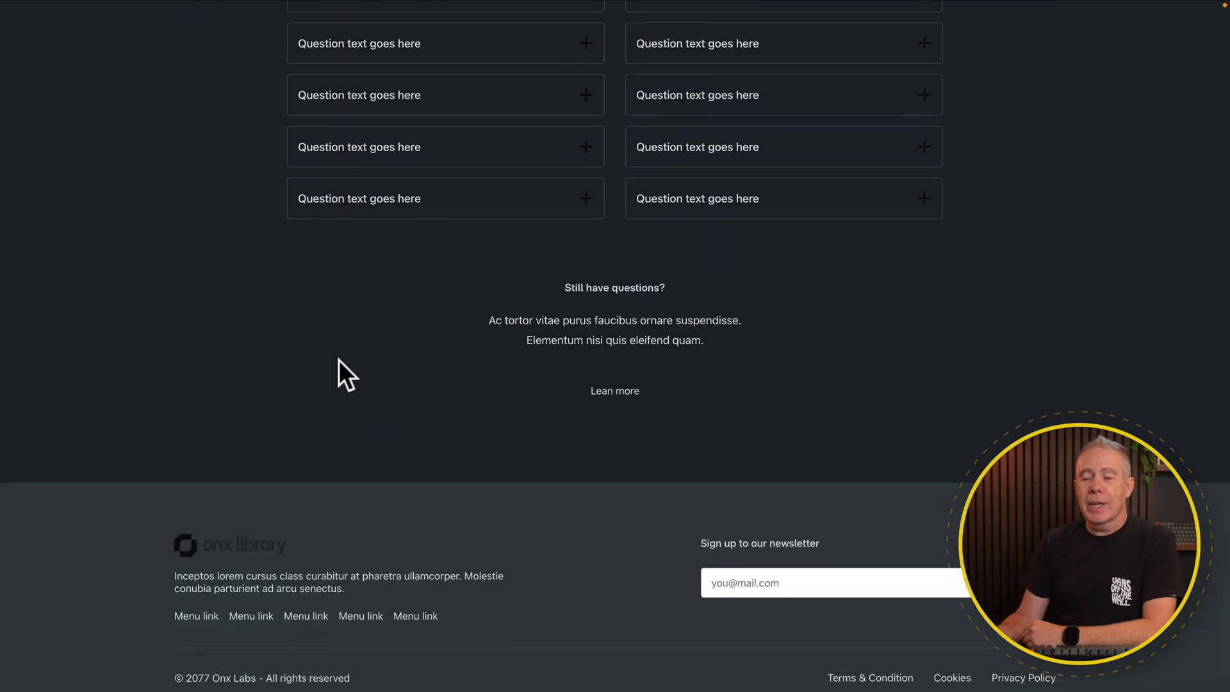
pyautogui.scroll(20, 340, 360)
pyautogui.scroll(10, 339, 360)
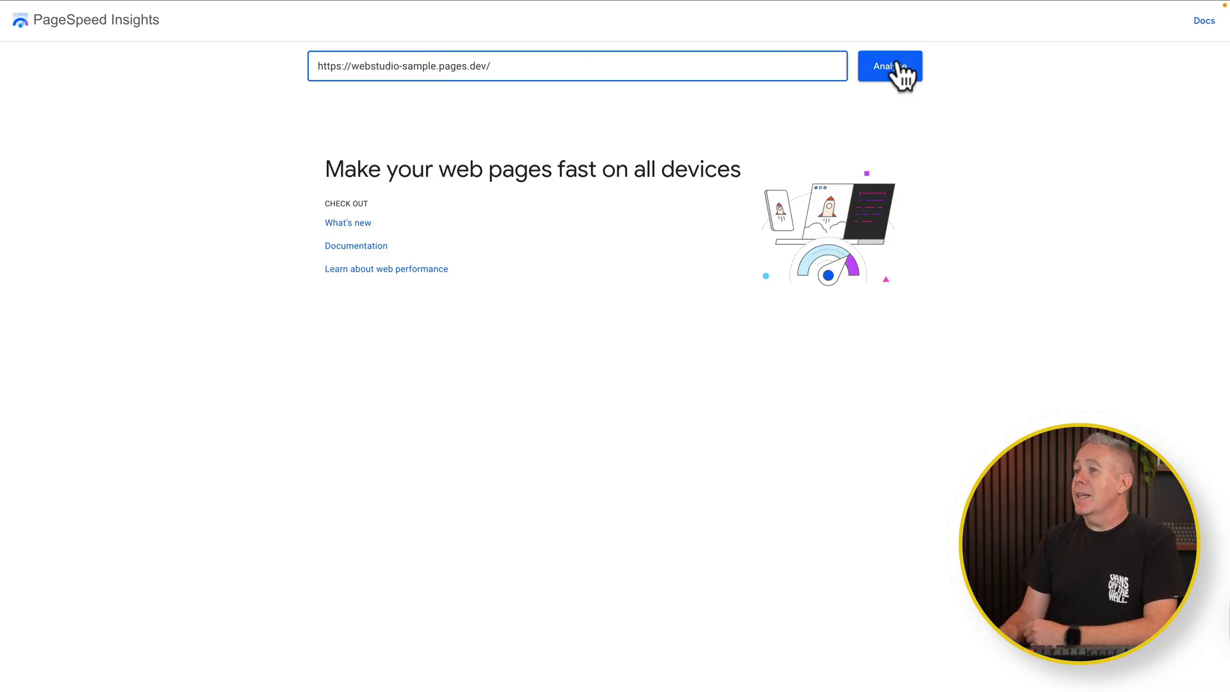
# - Analyze webstudio-sample.pages.dev in PageSpeed Insights
pyautogui.click(896, 65)
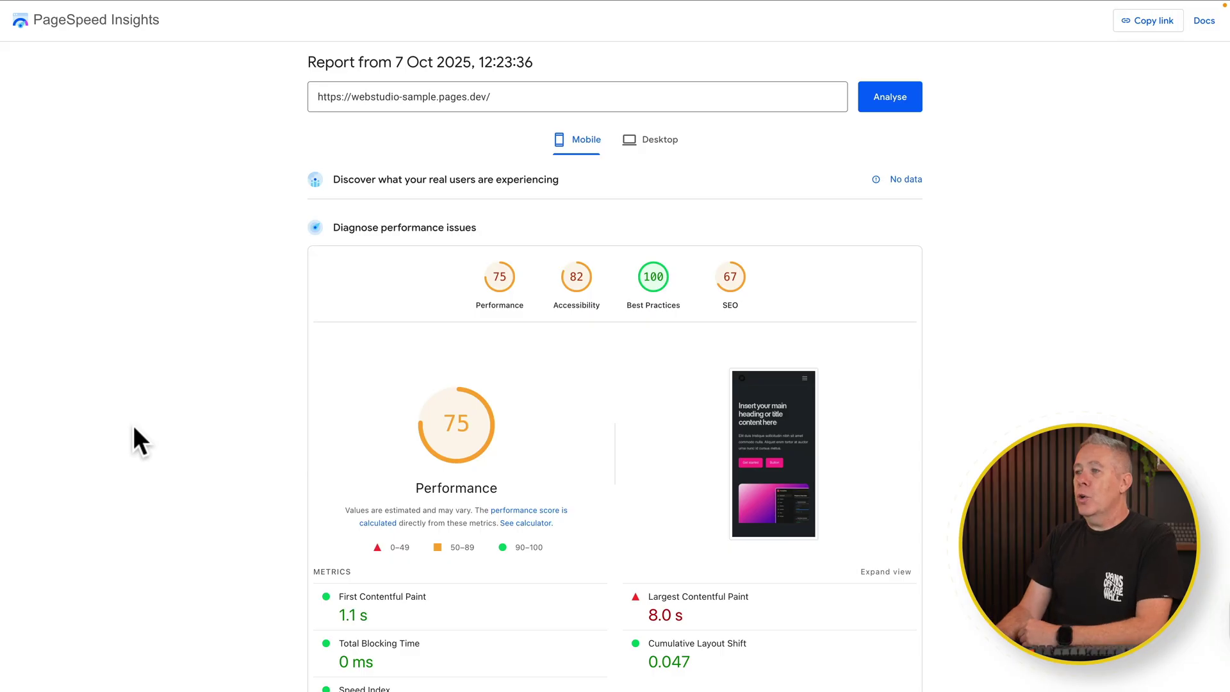
# - Expand the mobile report's Improve image delivery insight, showing 1,190 KiB savings across two images
pyautogui.scroll(-1, 136, 435)
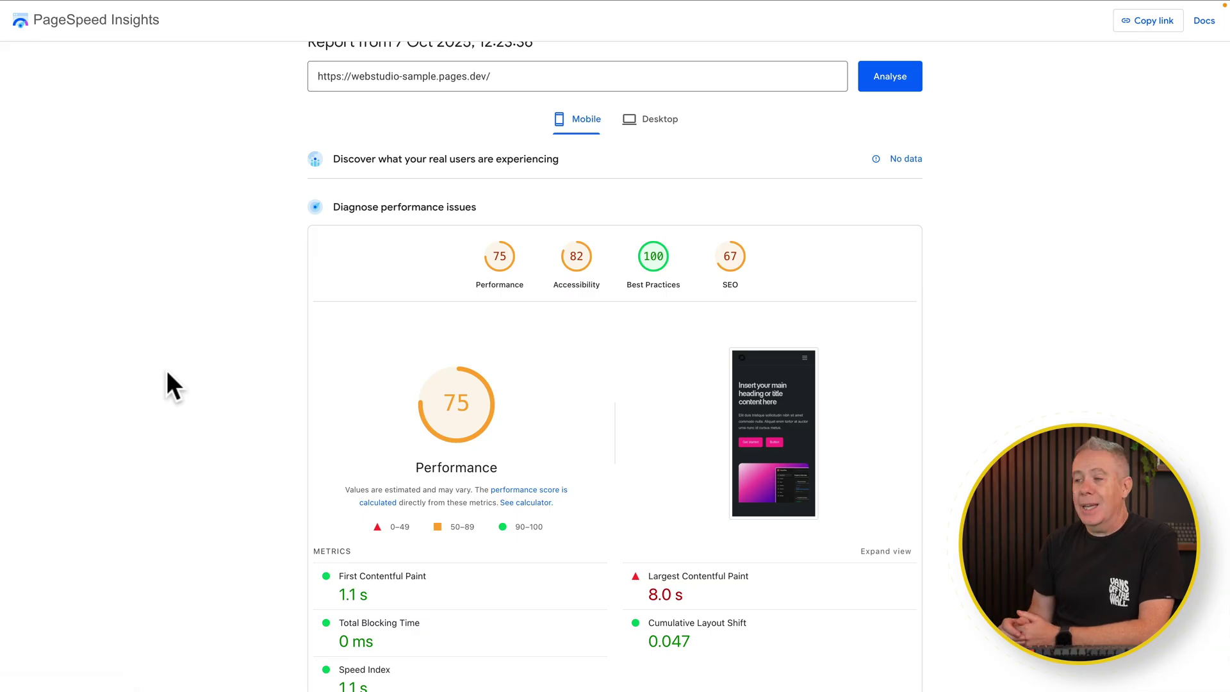
pyautogui.scroll(-4, 167, 373)
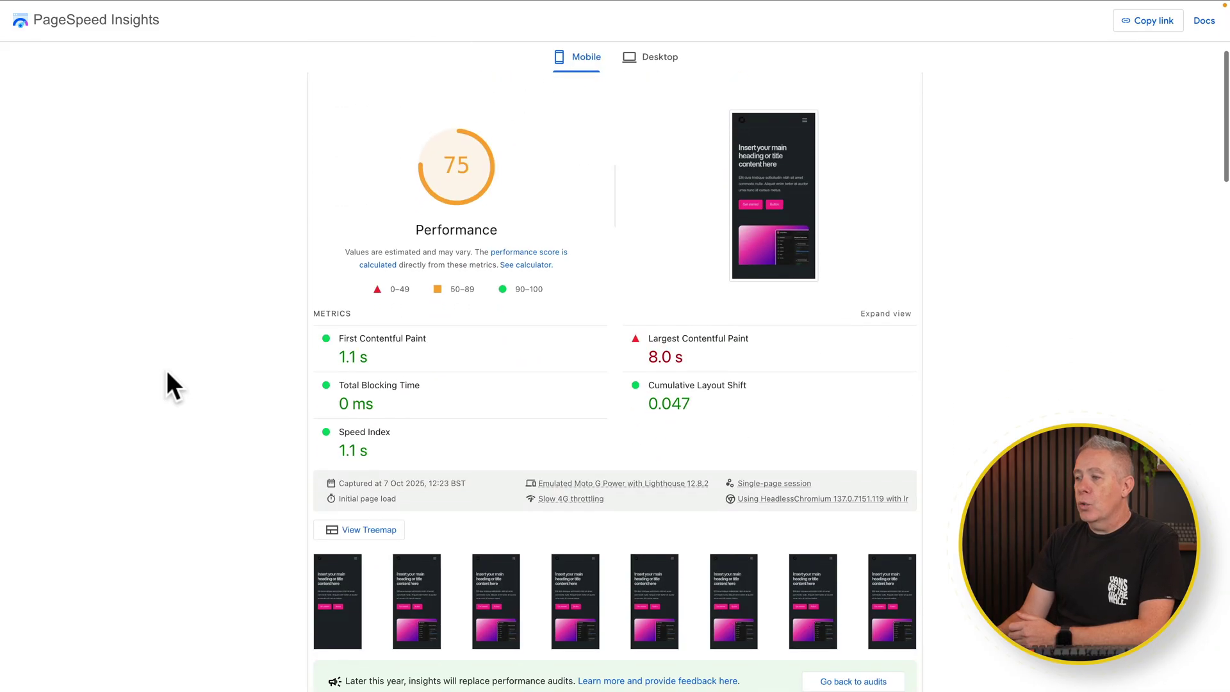
pyautogui.scroll(-6, 168, 373)
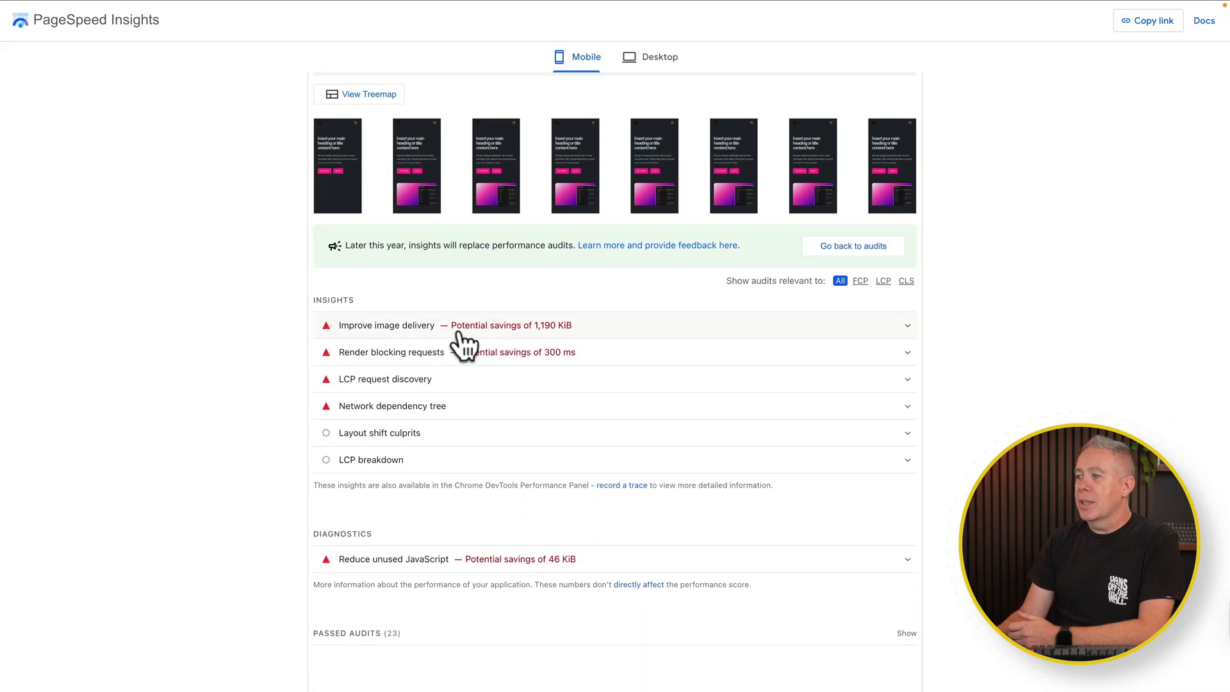
pyautogui.click(904, 326)
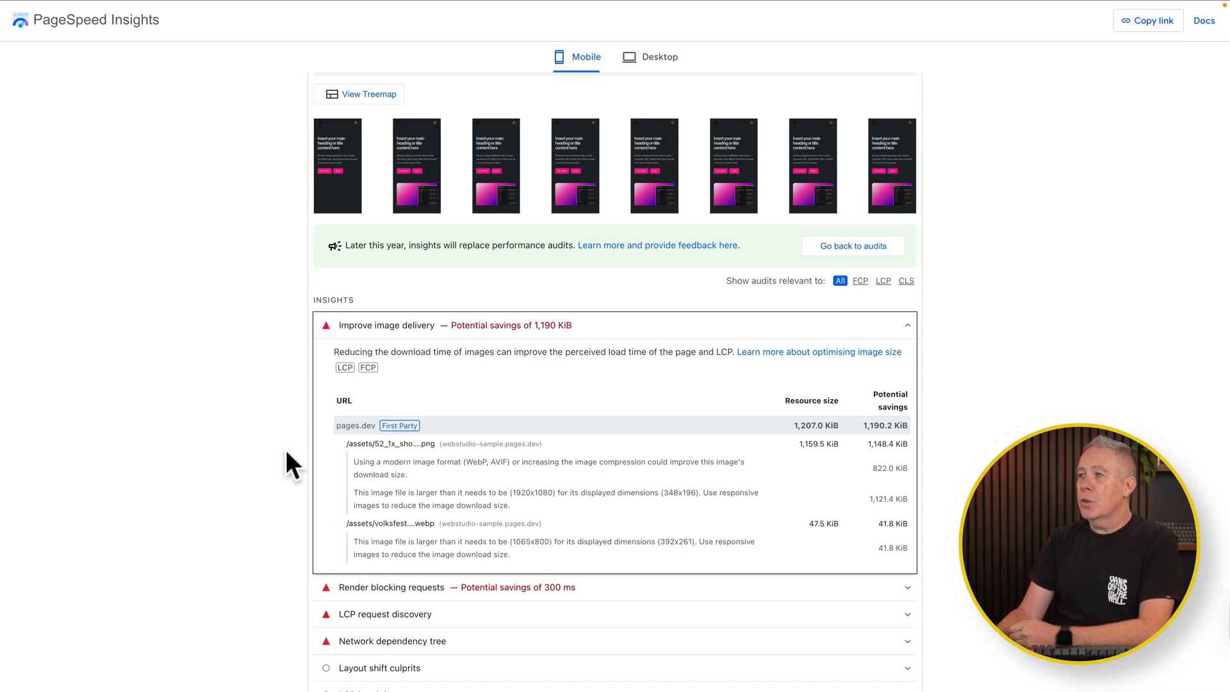
pyautogui.scroll(10, 285, 453)
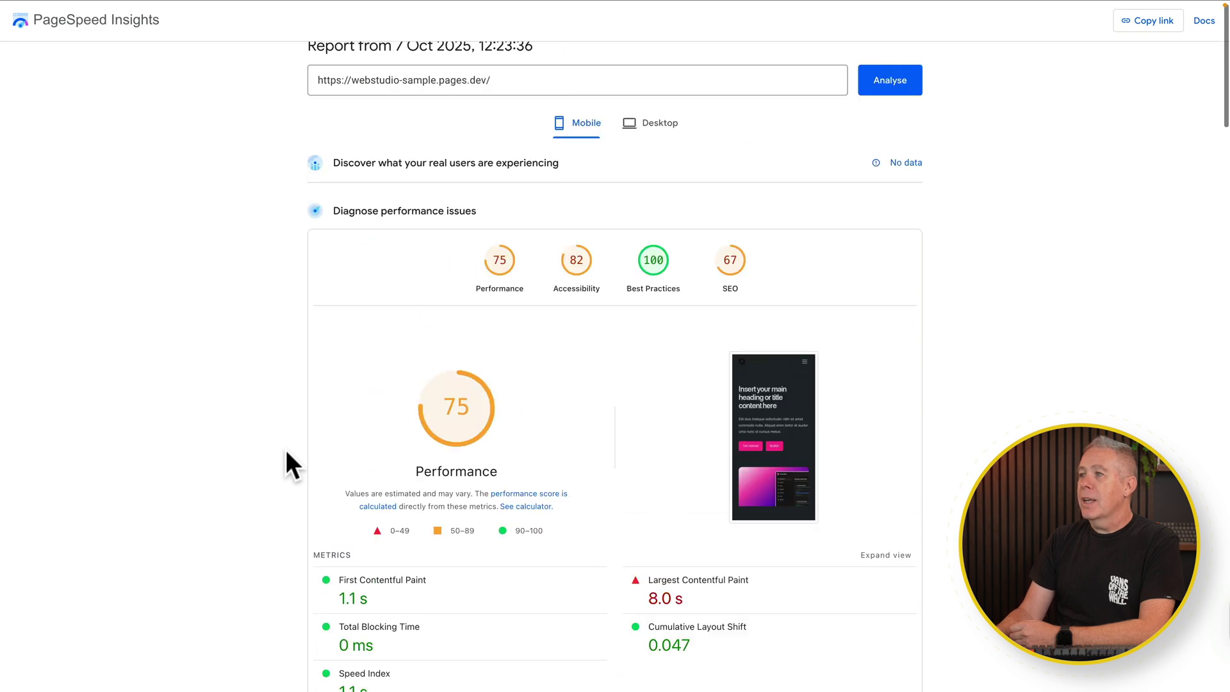
# - Review the desktop report's scores: Performance 96 and Accessibility 89
pyautogui.click(651, 139)
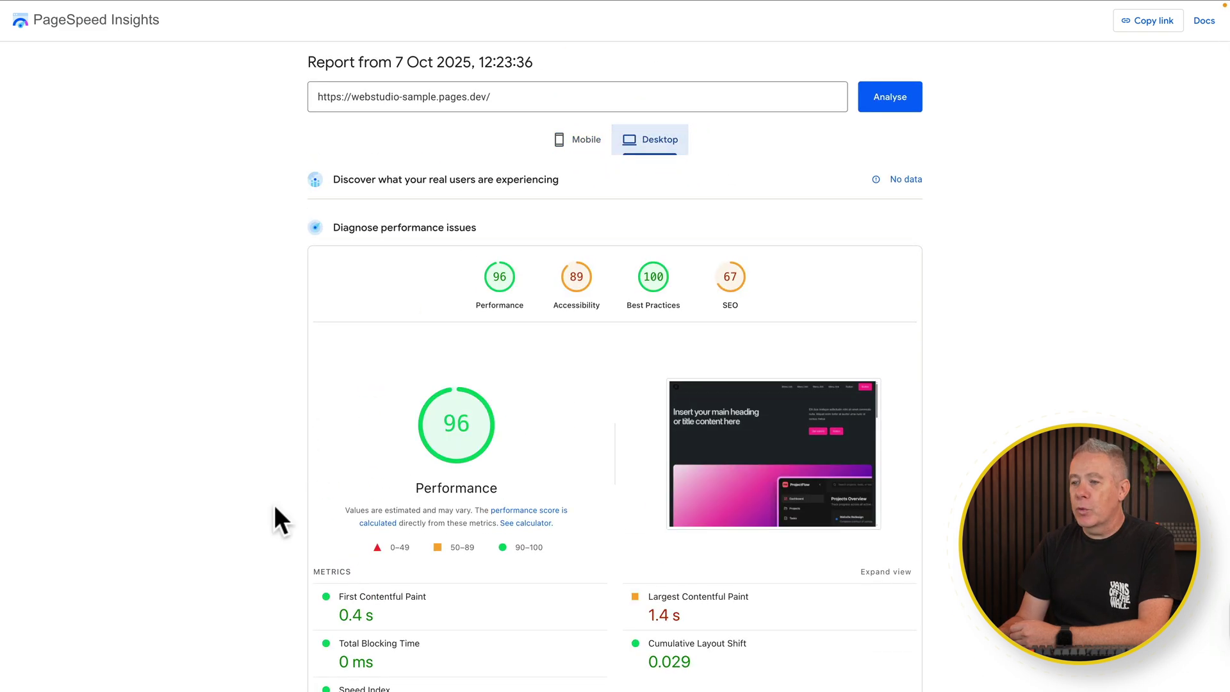
pyautogui.scroll(-3, 274, 505)
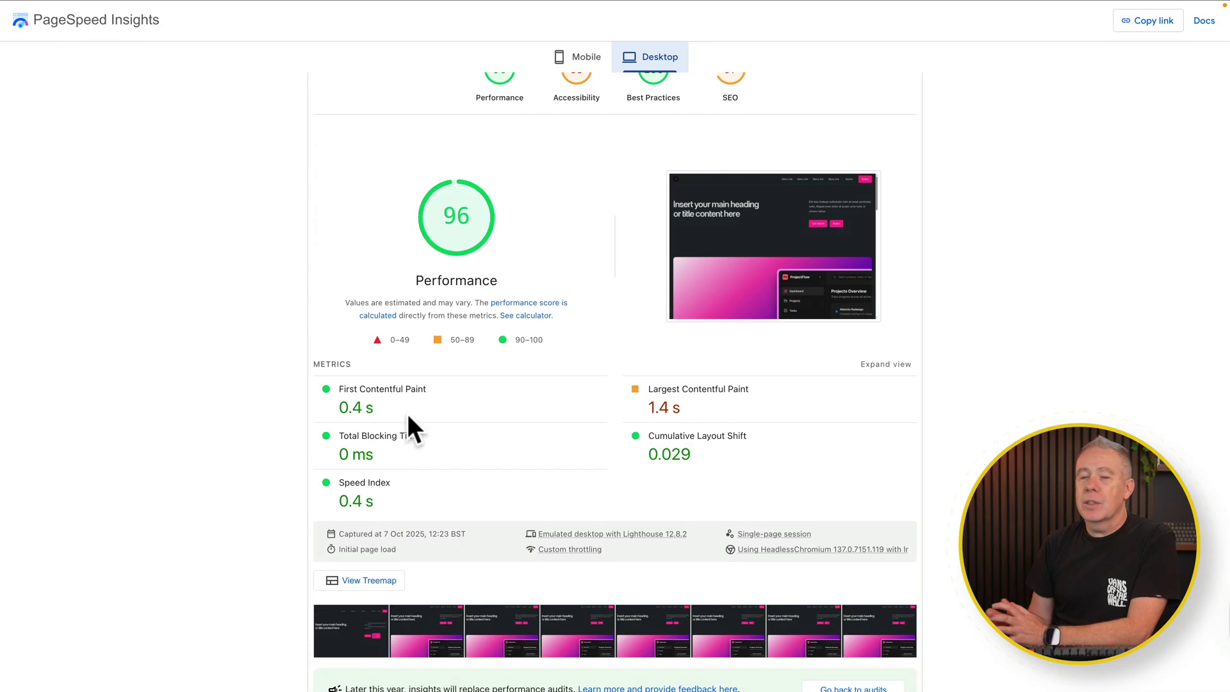
pyautogui.scroll(4, 408, 416)
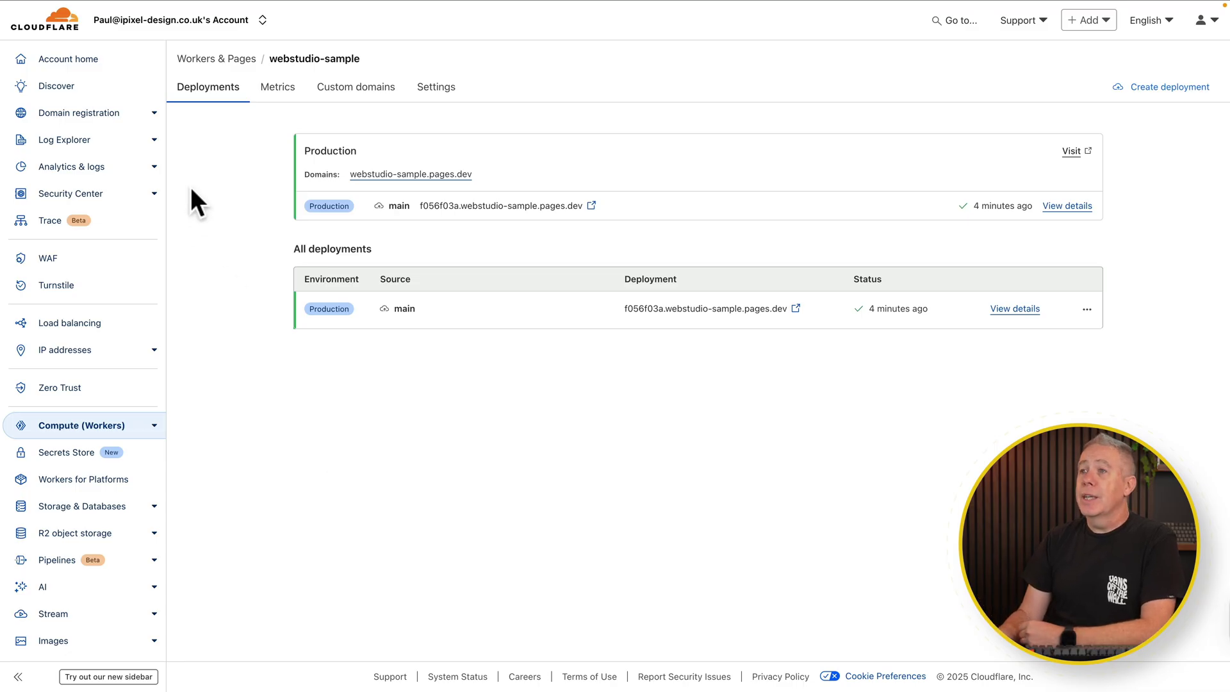
# - Check webstudio-sample's Custom domains, then its Metrics page showing 0 requests
pyautogui.click(360, 92)
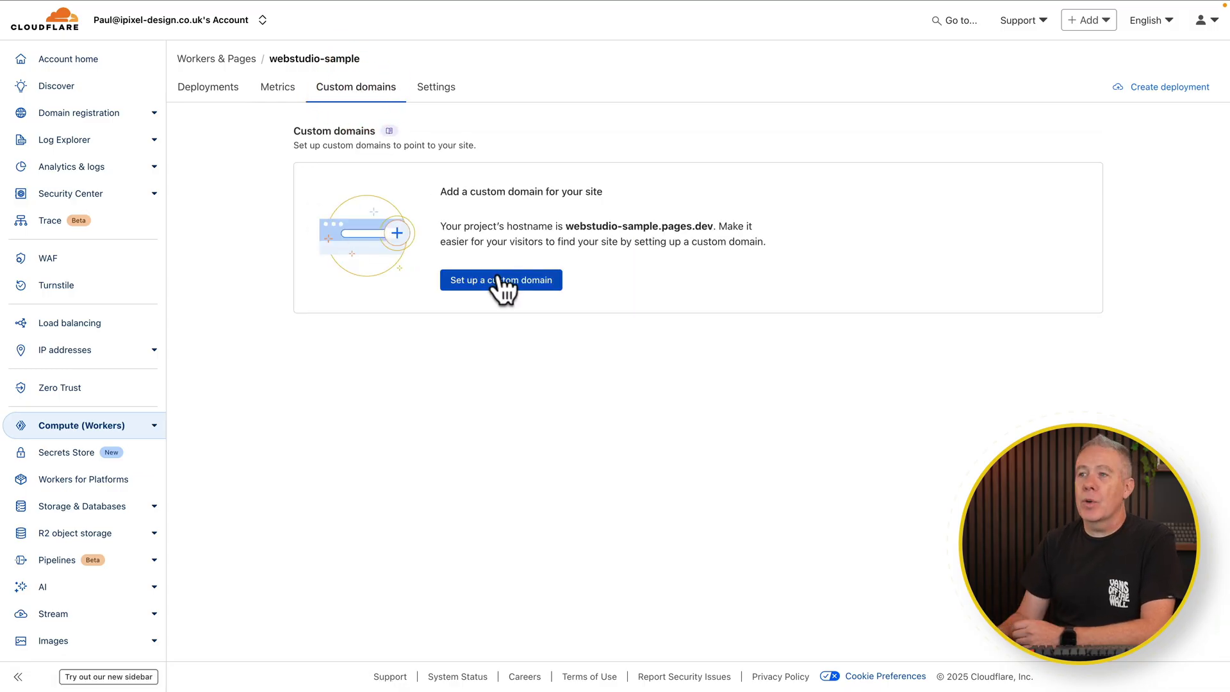
pyautogui.click(273, 87)
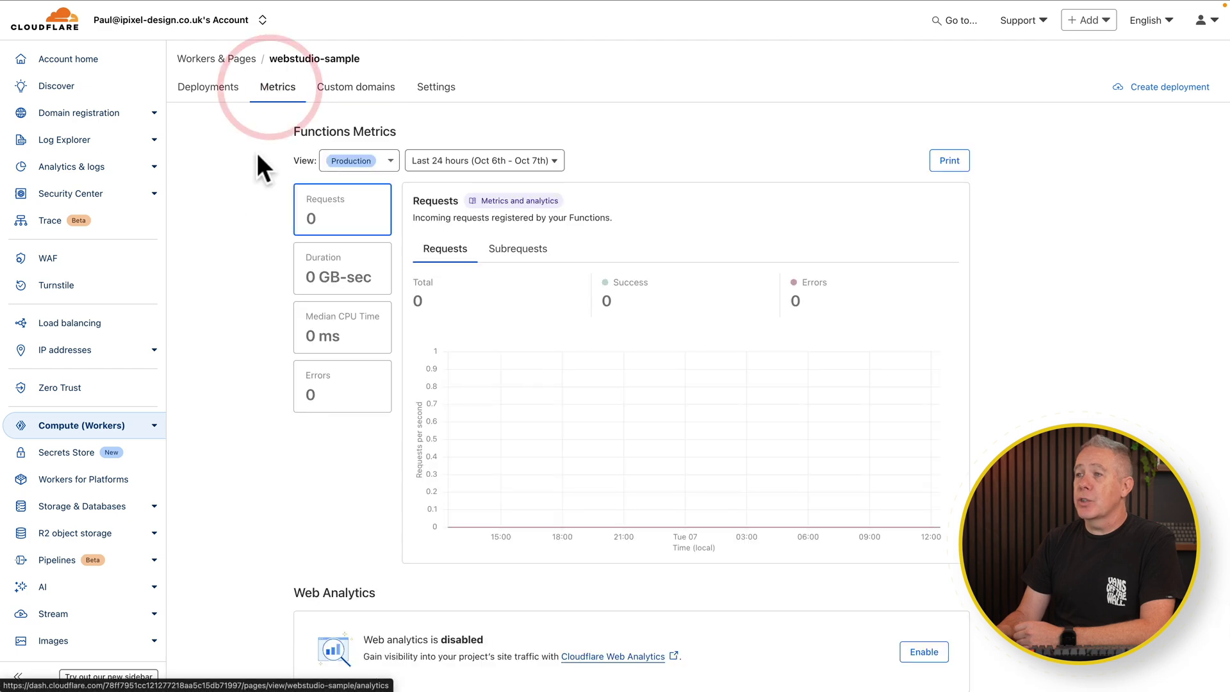